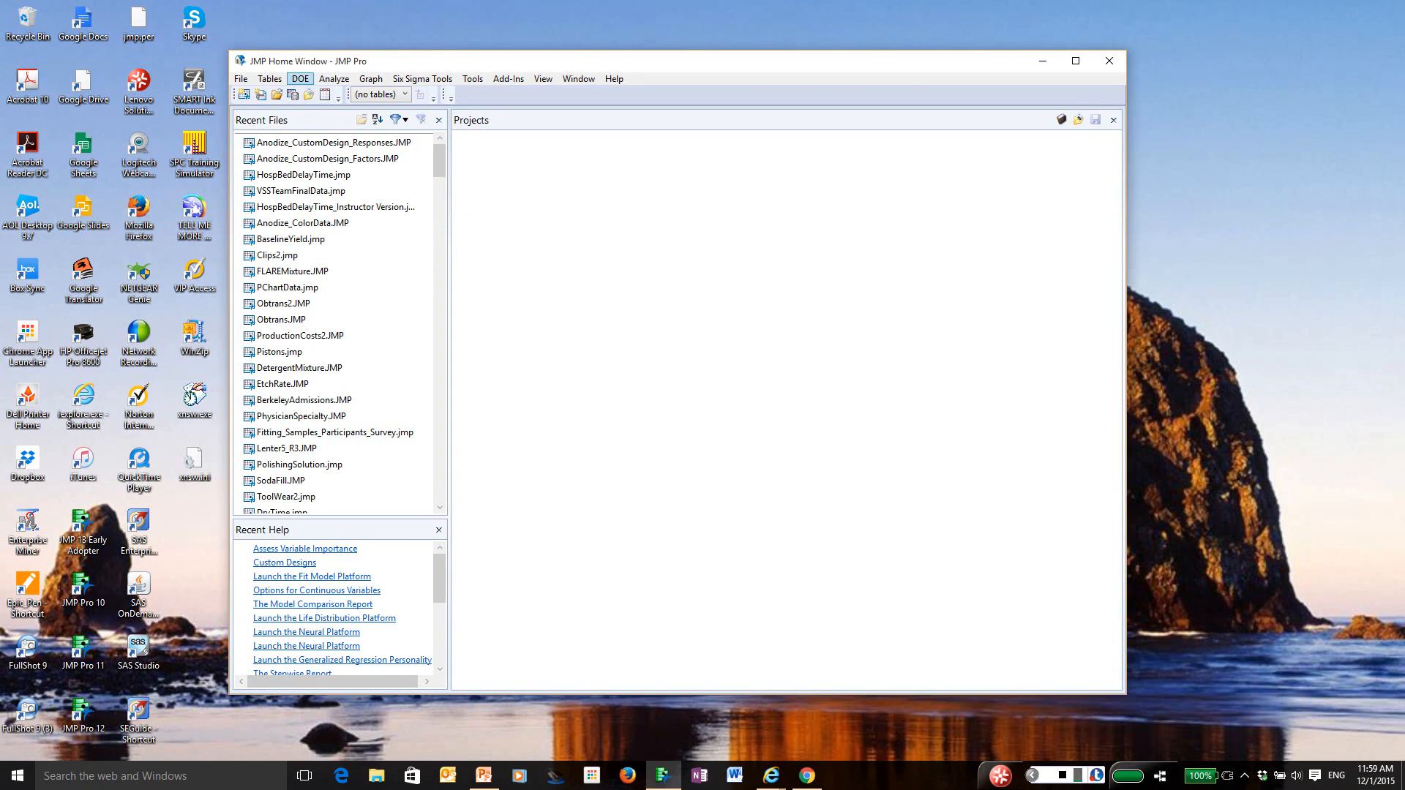
- Start a new Custom Design experiment and reposition its window toward the middle of the screen
{"action": "left_click", "coordinate": [300, 79]}
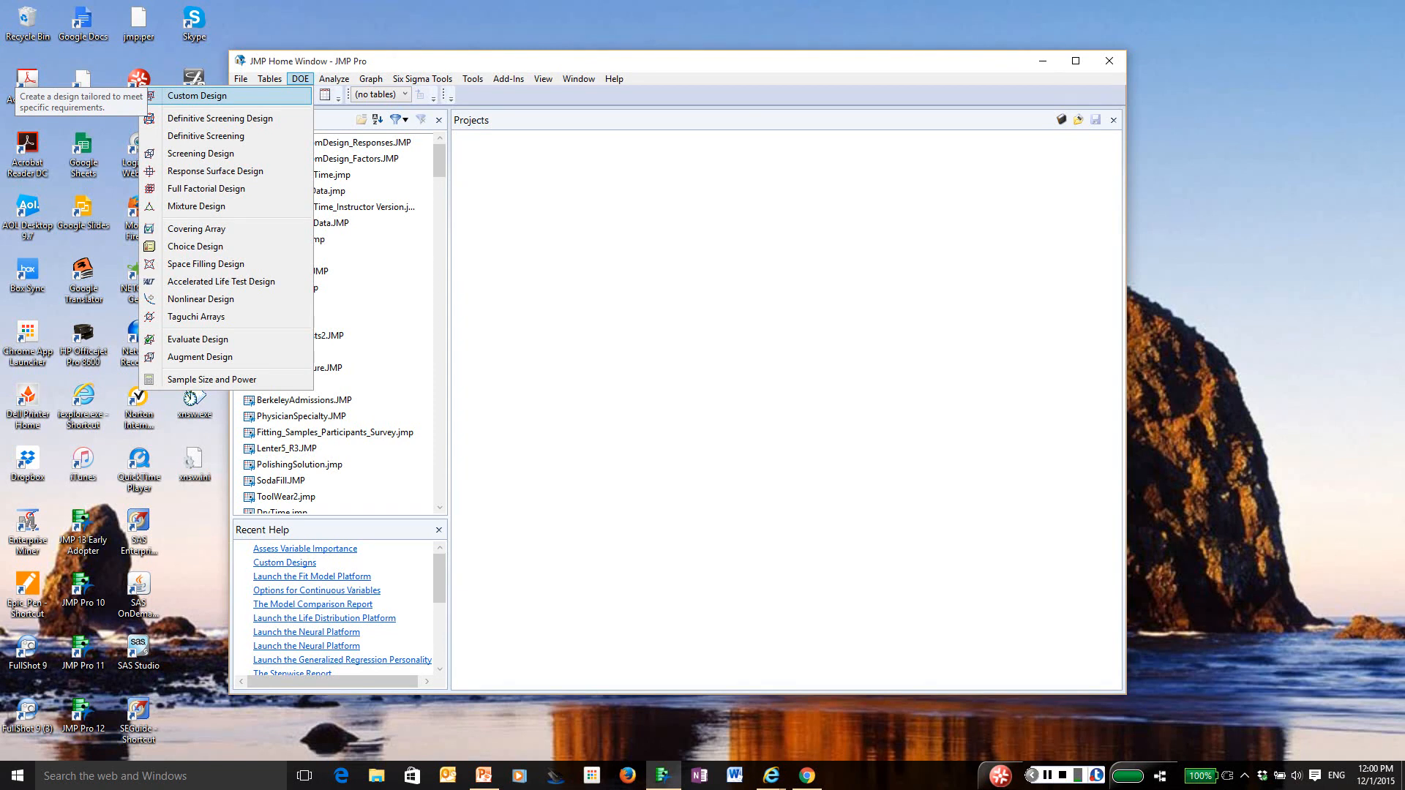
{"action": "mouse_move", "coordinate": [371, 79]}
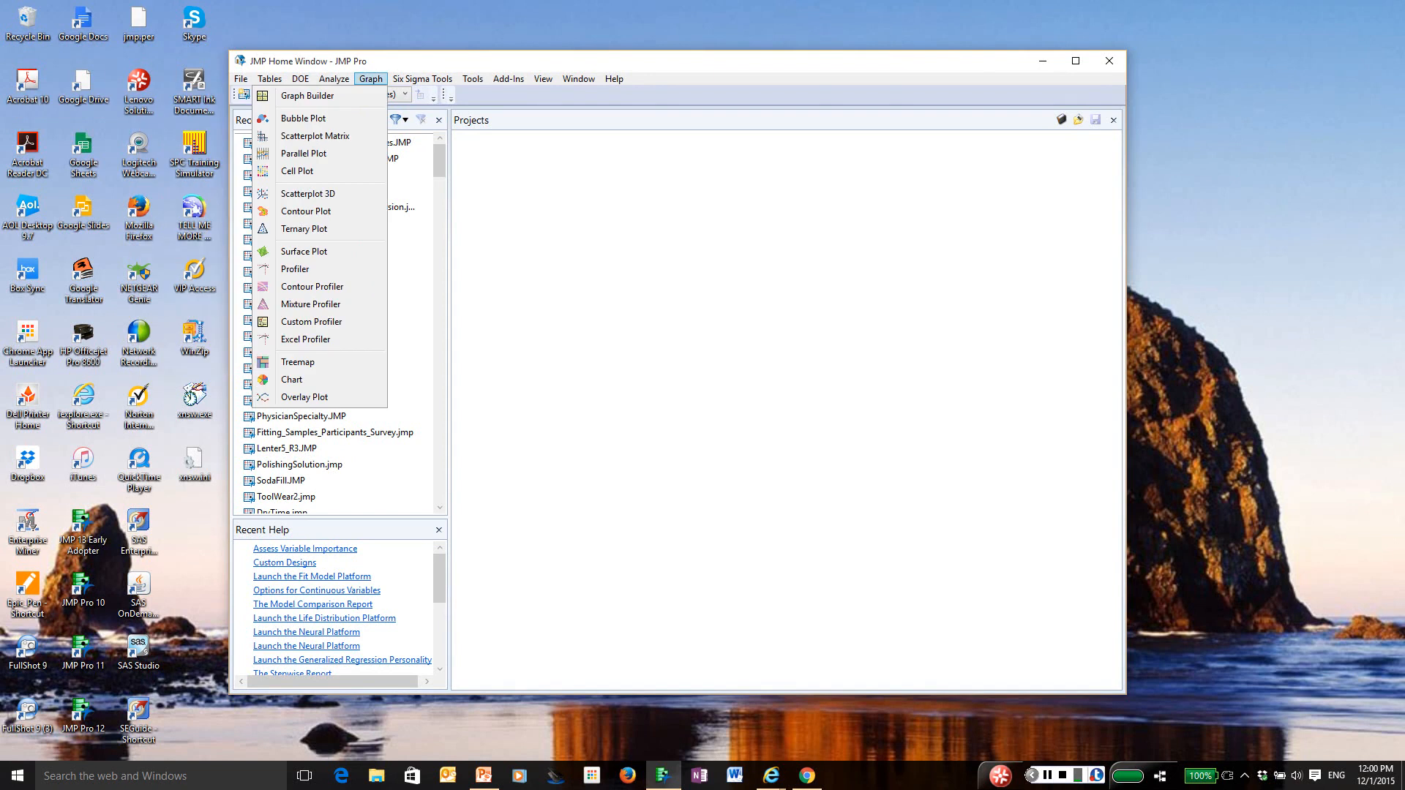
{"action": "mouse_move", "coordinate": [300, 79]}
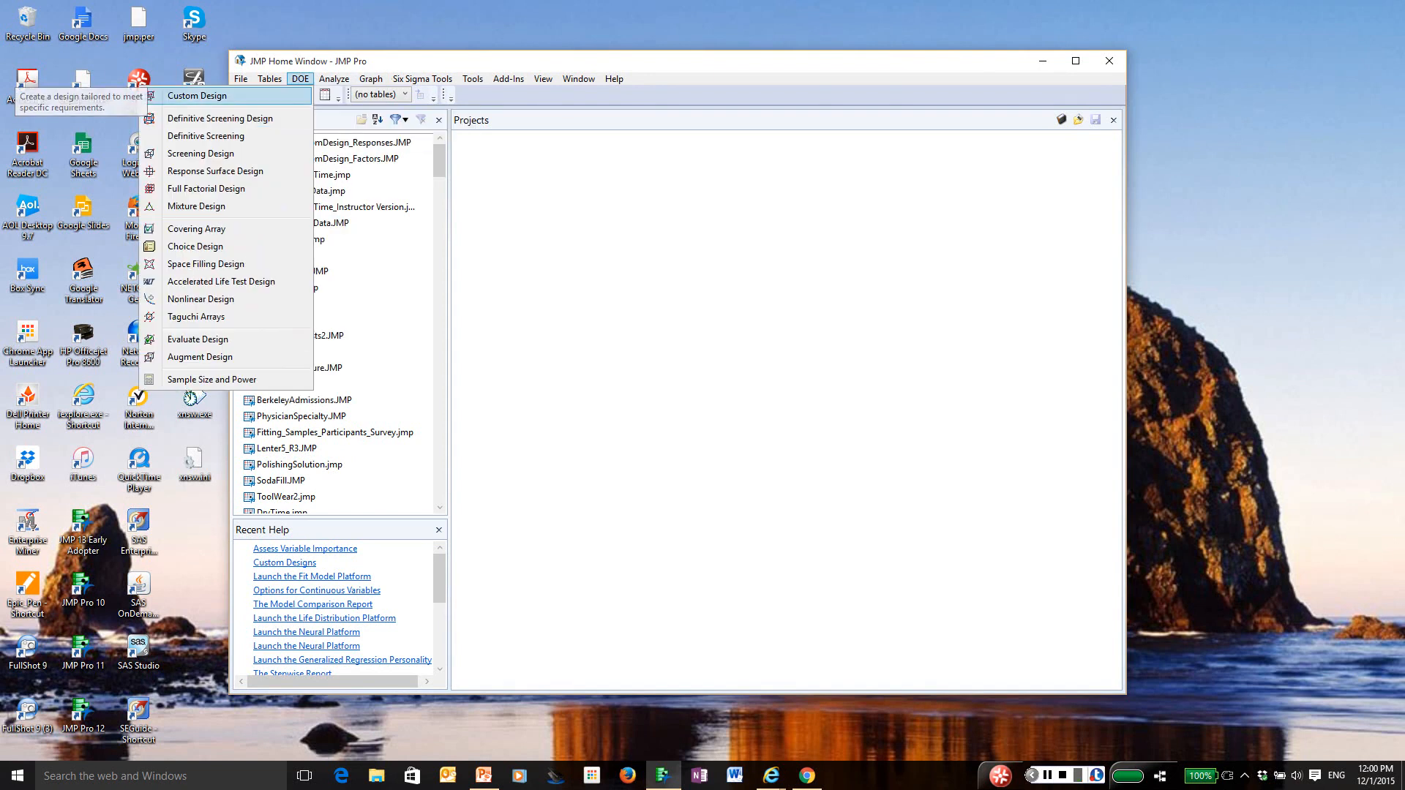
{"action": "left_click", "coordinate": [198, 95]}
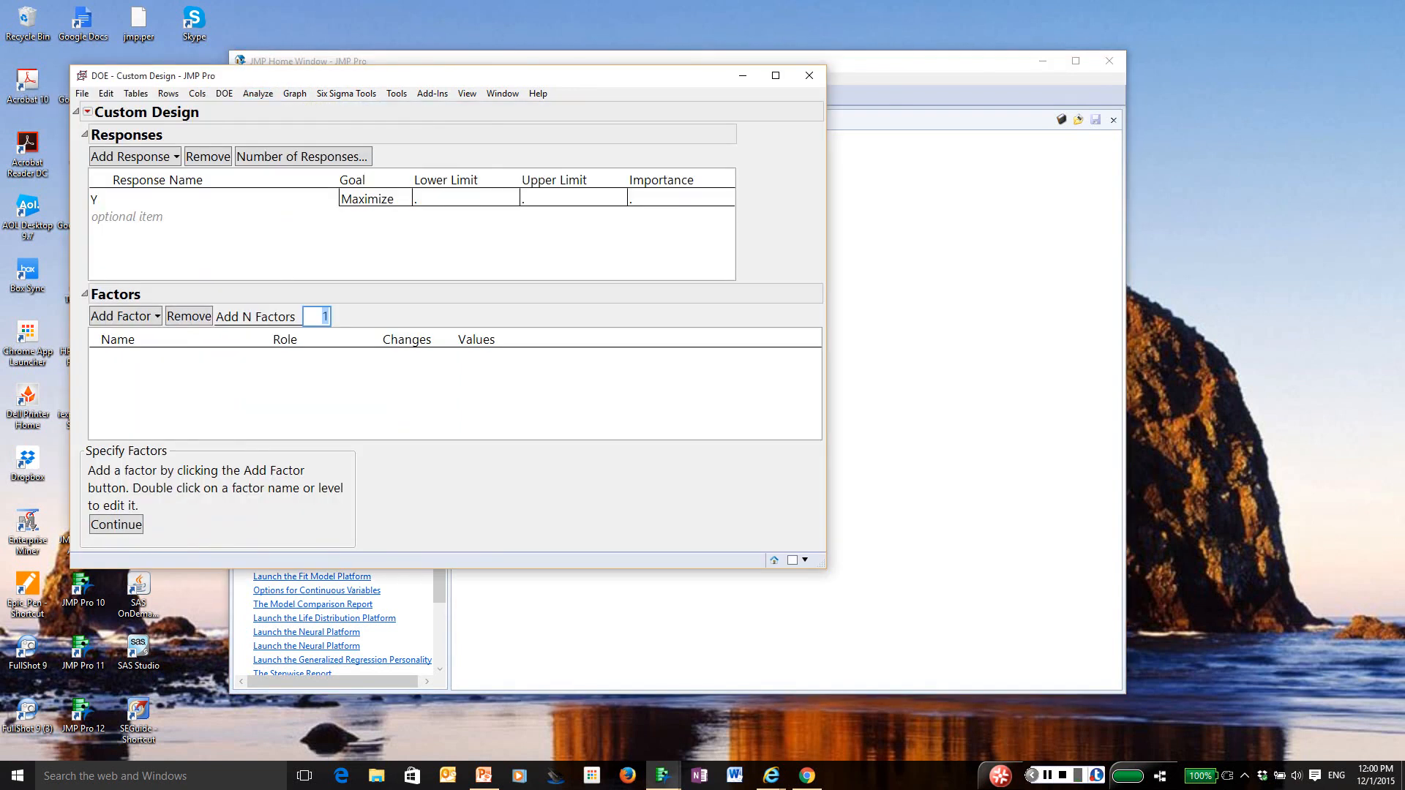
{"action": "left_click_drag", "start_coordinate": [410, 75], "coordinate": [586, 22]}
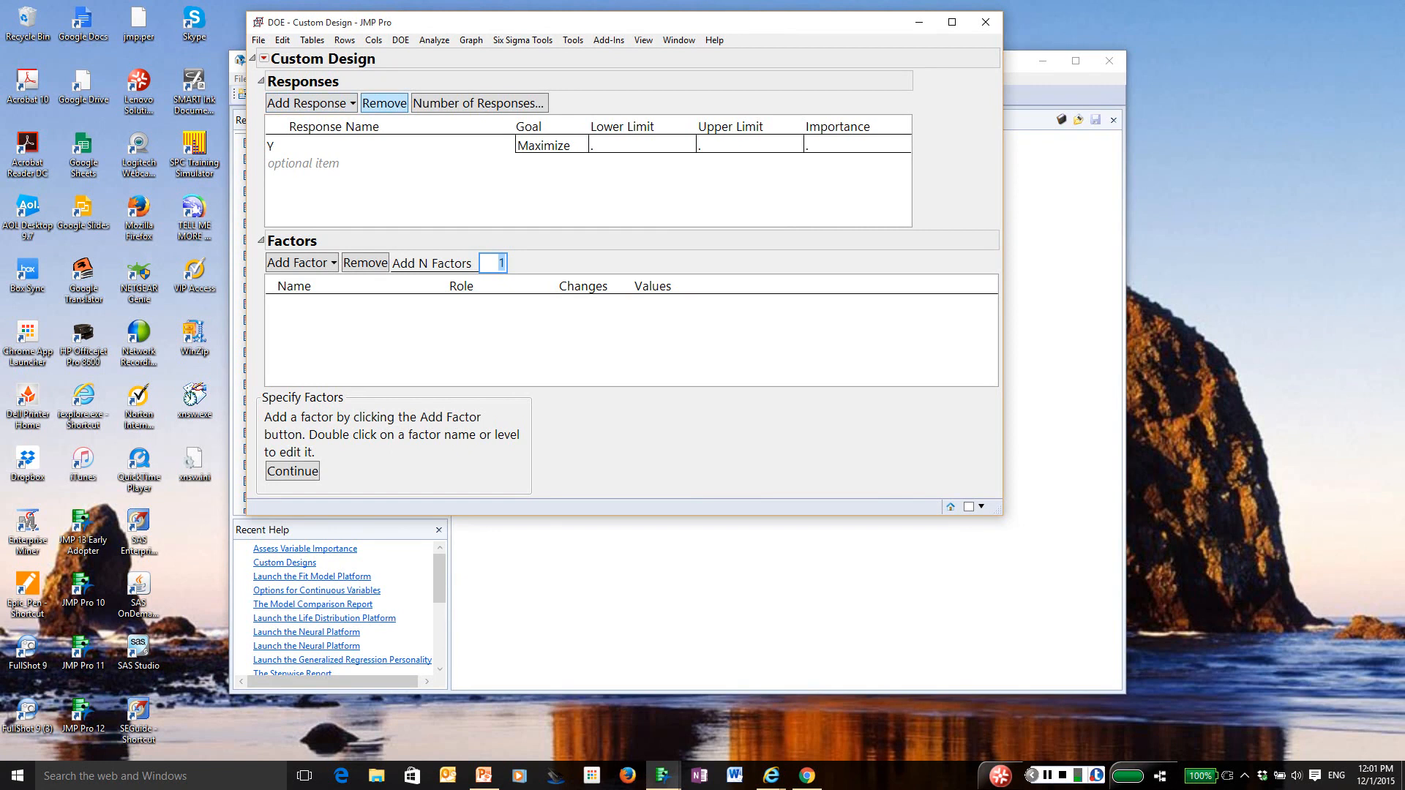
{"action": "left_click", "coordinate": [311, 103]}
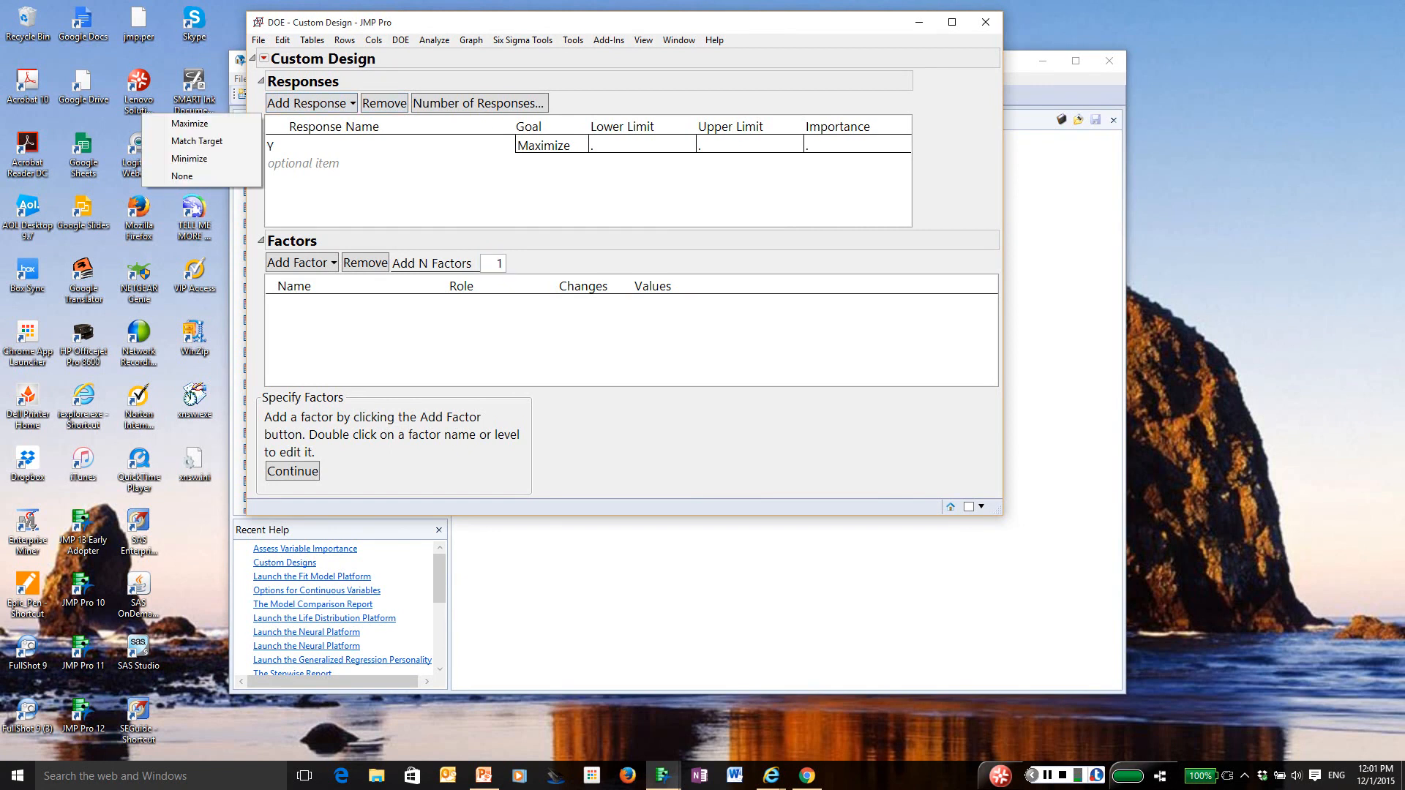
{"action": "key", "text": "Escape"}
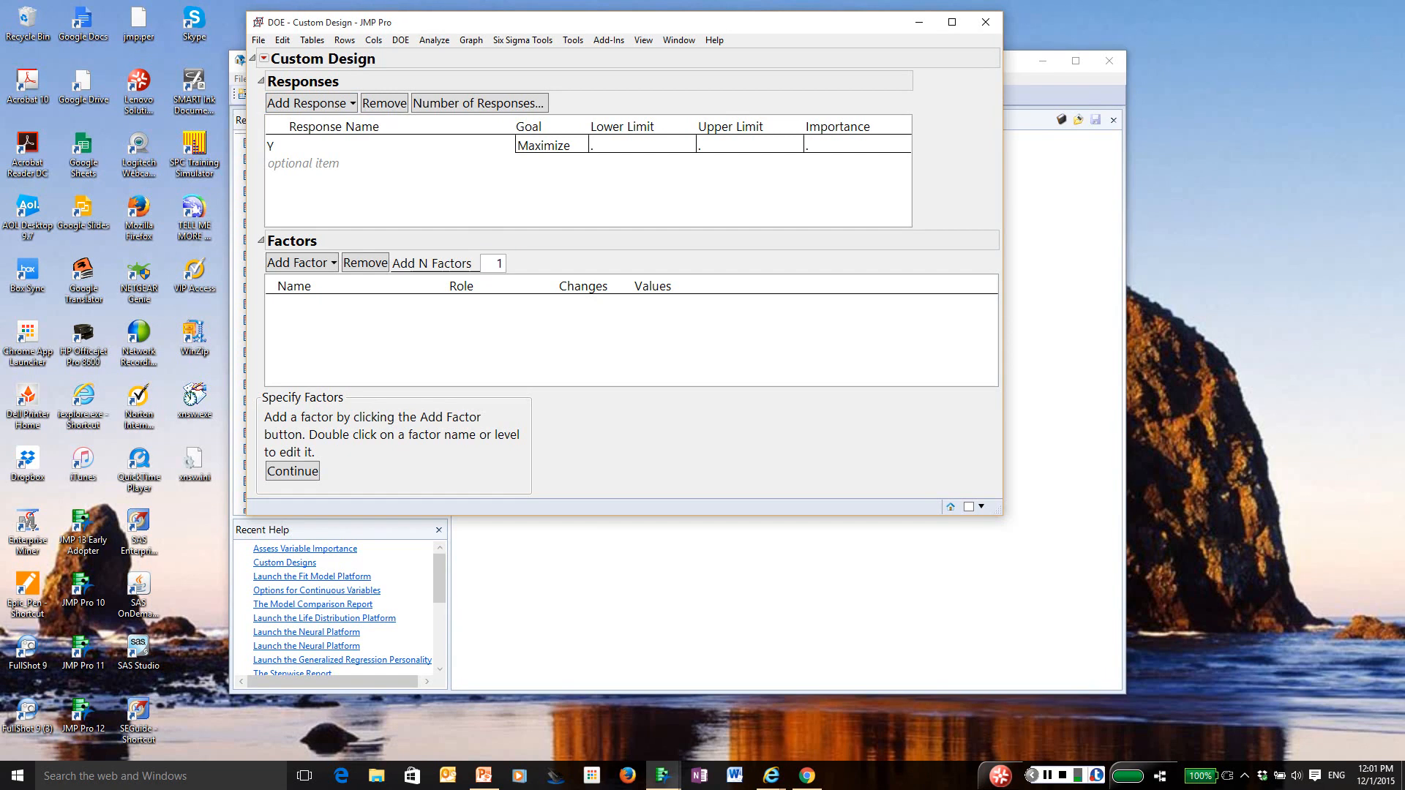
{"action": "left_click", "coordinate": [293, 146]}
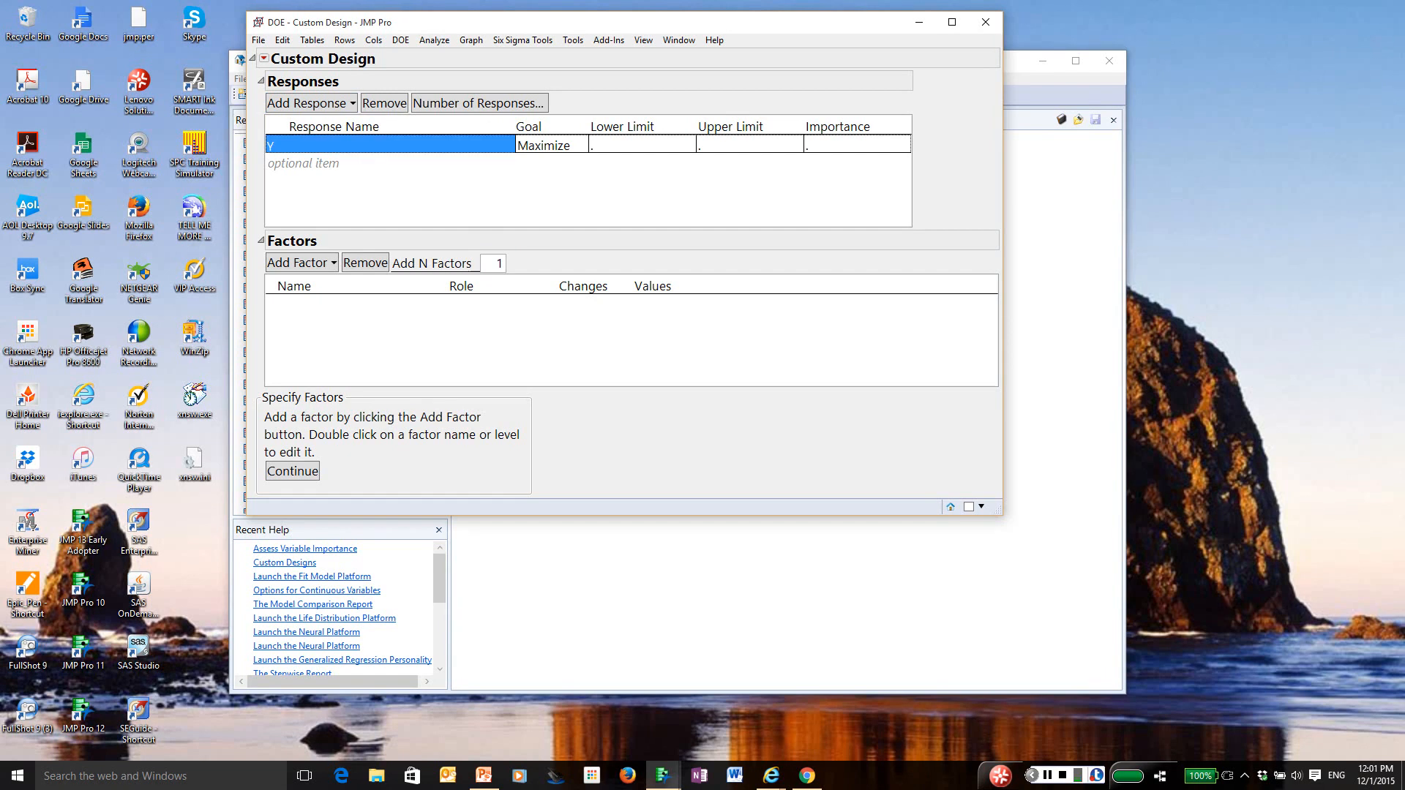
{"action": "left_click", "coordinate": [293, 146]}
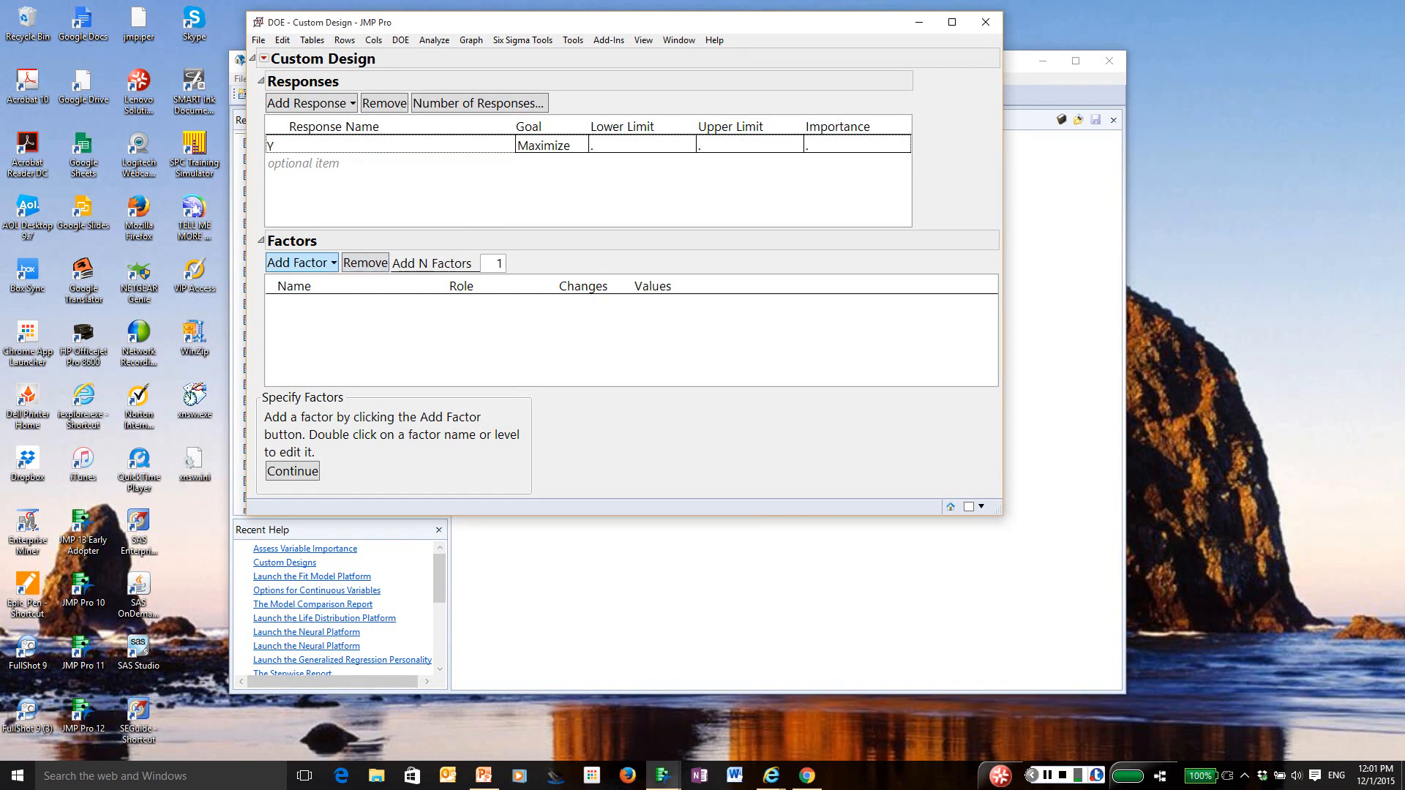
- Add a continuous factor named Anodize Temp as a manual entry example and remove it from the factors
{"action": "left_click", "coordinate": [300, 263]}
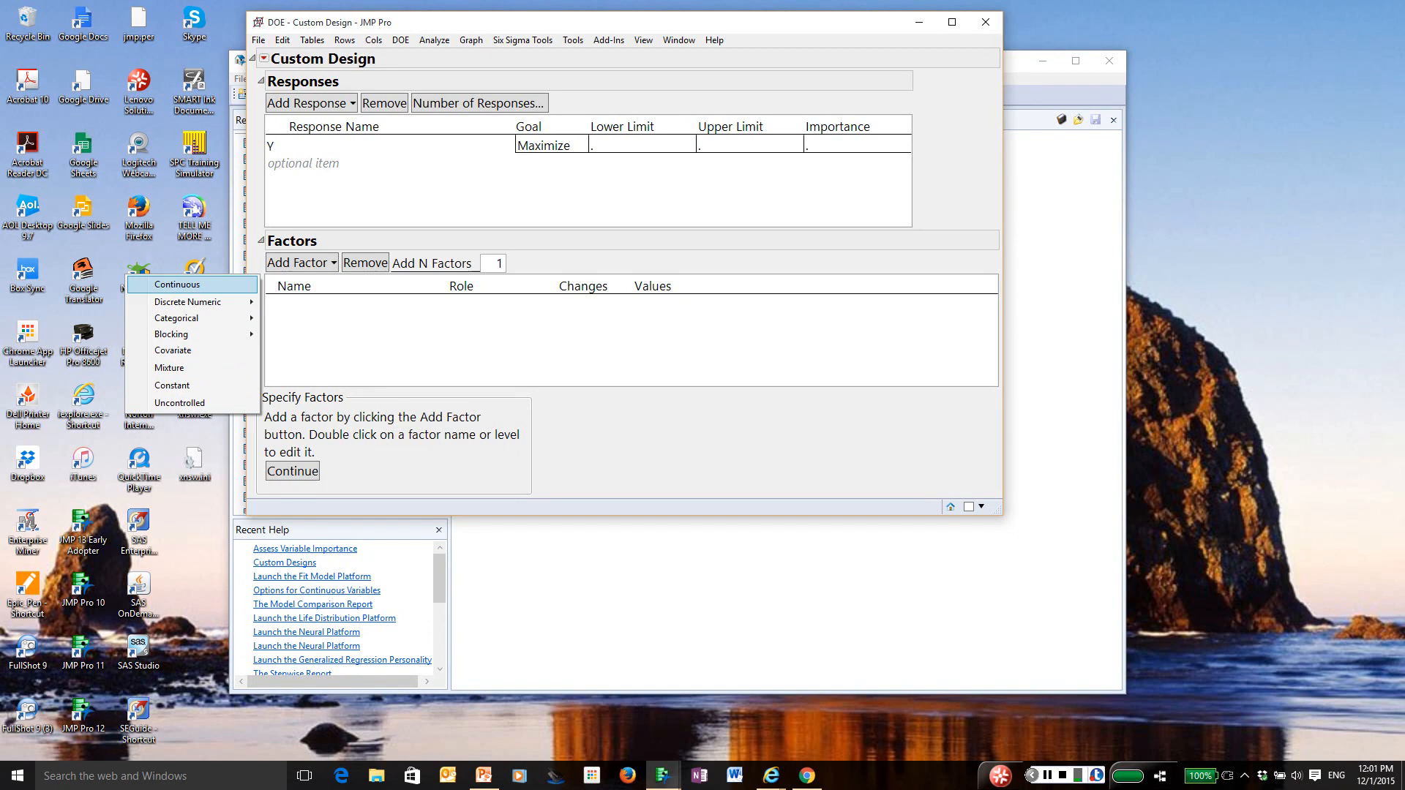
{"action": "key", "text": "Return"}
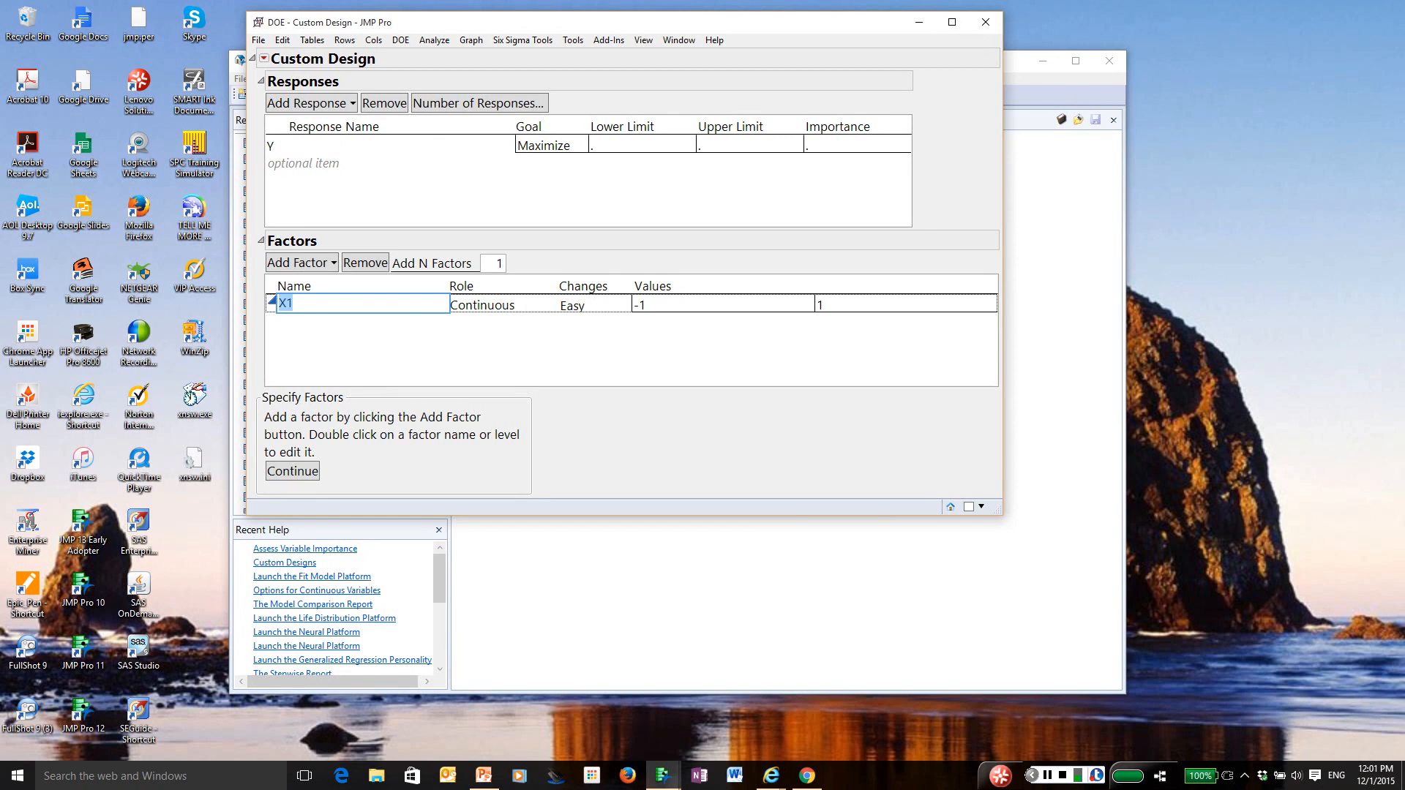
{"action": "type", "text": "Anodize Temp"}
{"action": "key", "text": "Tab"}
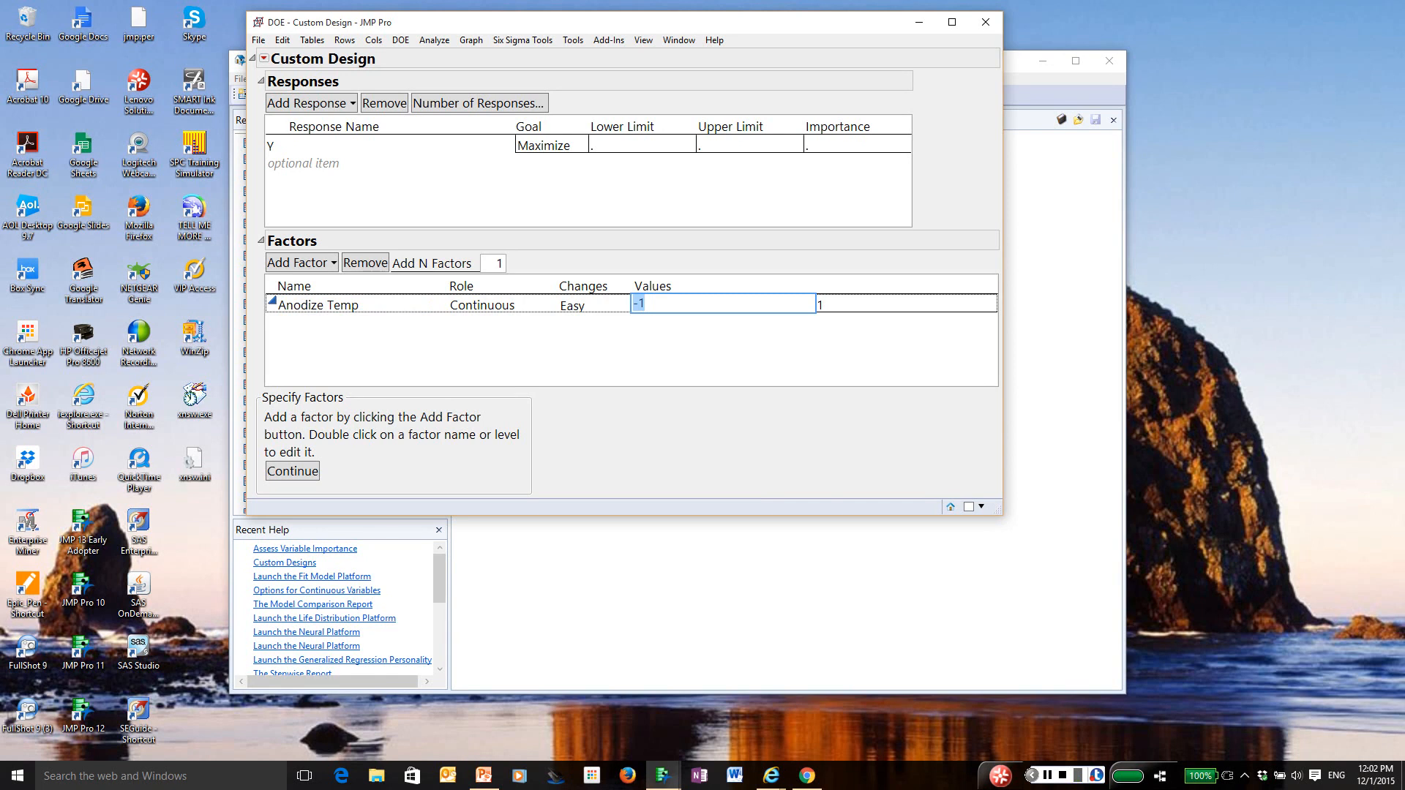
{"action": "key", "text": "Return"}
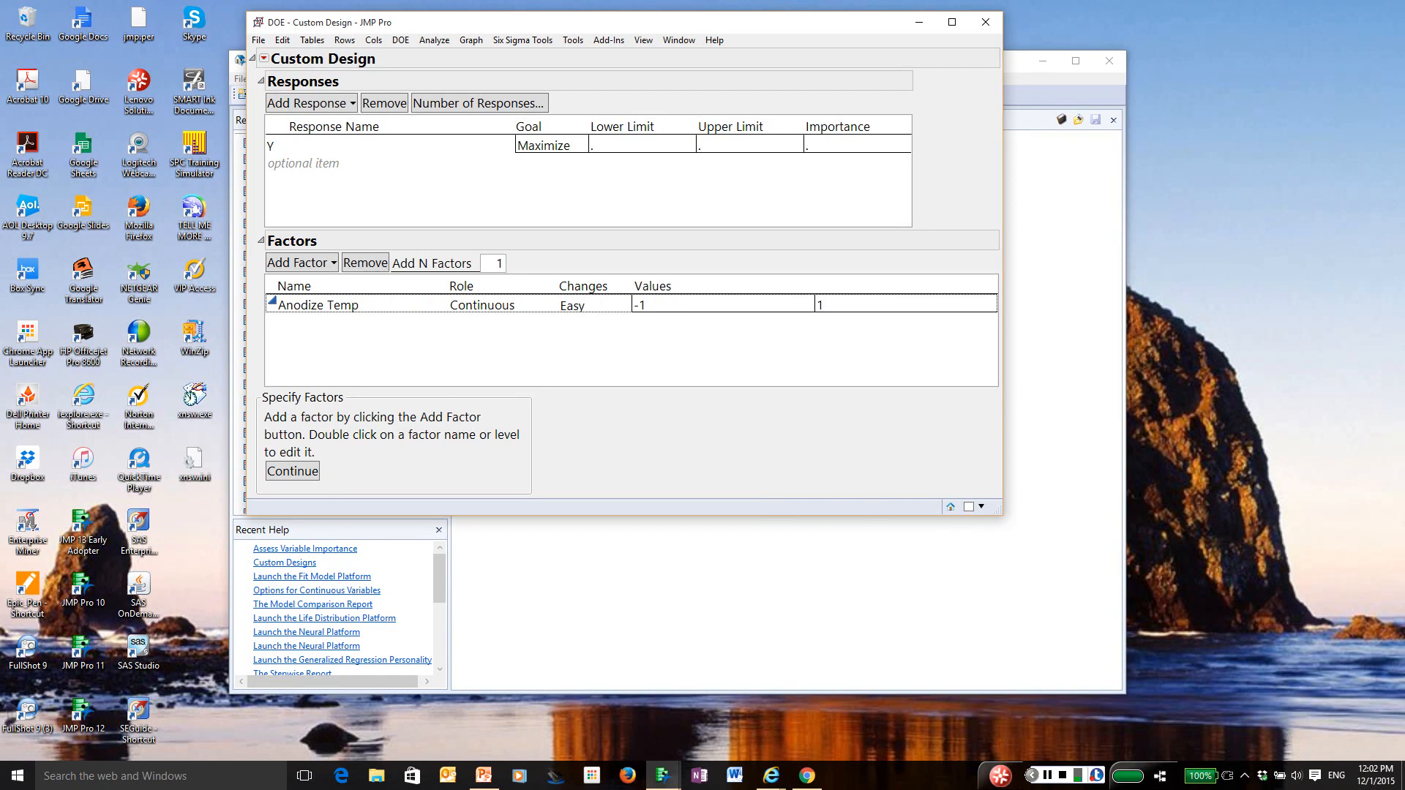
{"action": "left_click", "coordinate": [319, 305]}
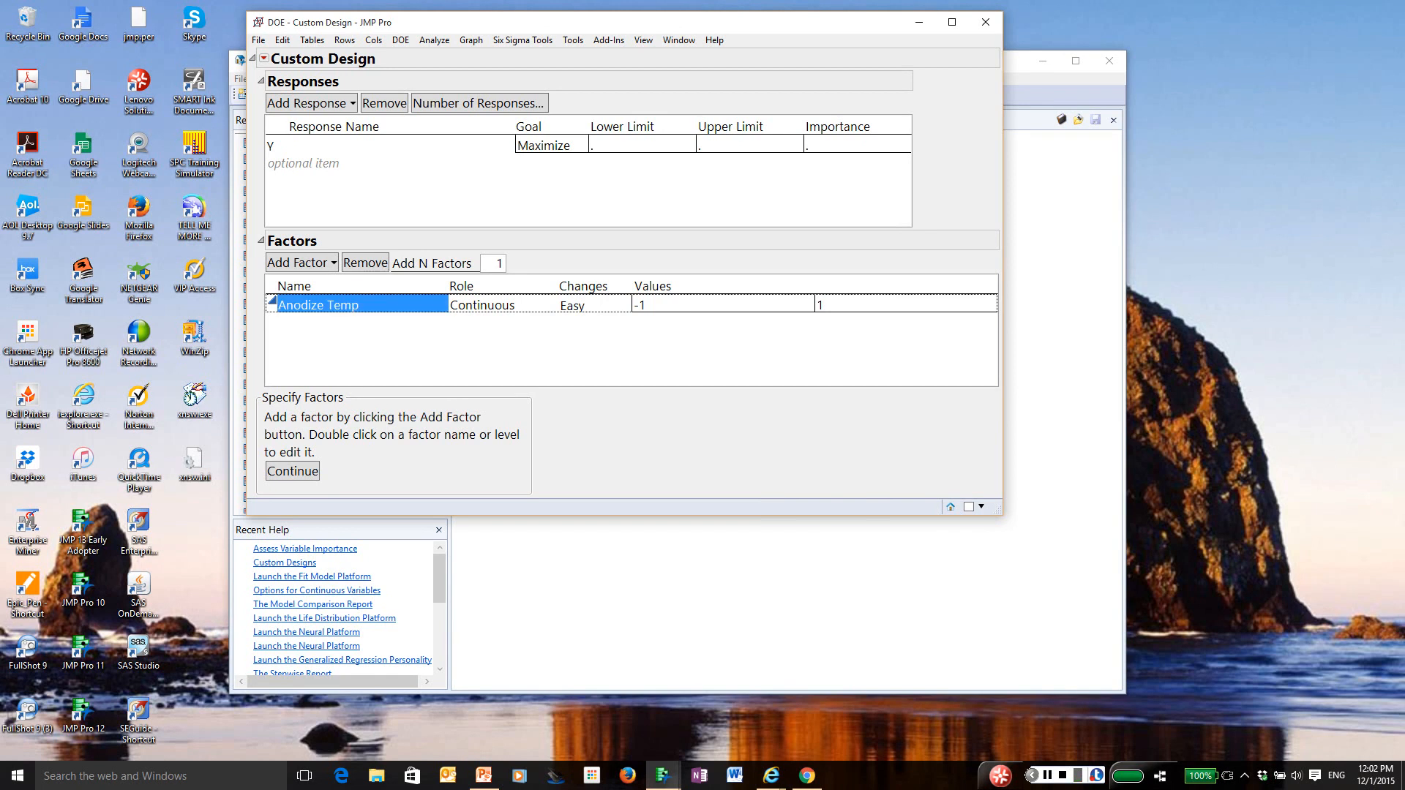
{"action": "left_click", "coordinate": [365, 263]}
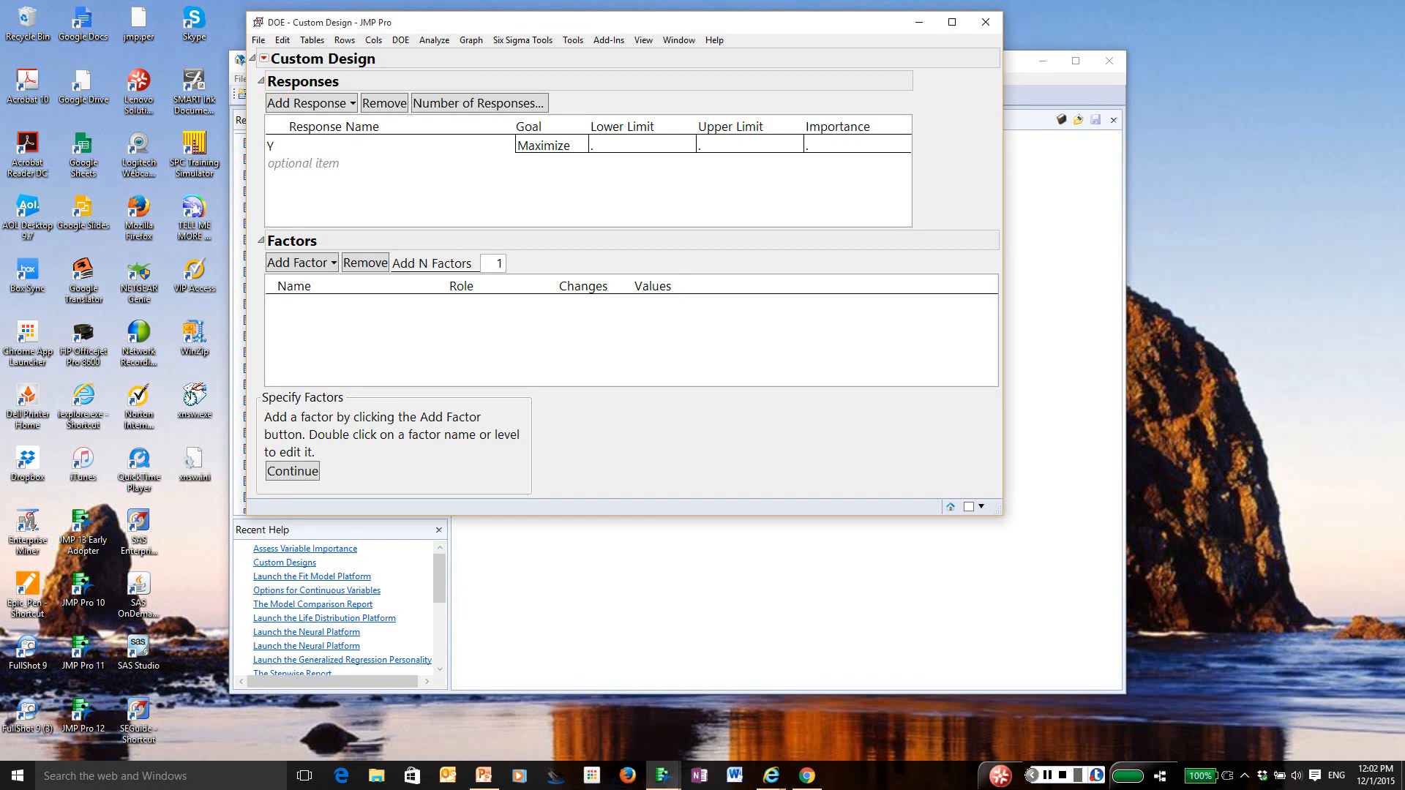
- Load the design responses from Anodize_CustomDesign_Responses.JMP and close the responses data table
{"action": "left_click", "coordinate": [264, 58]}
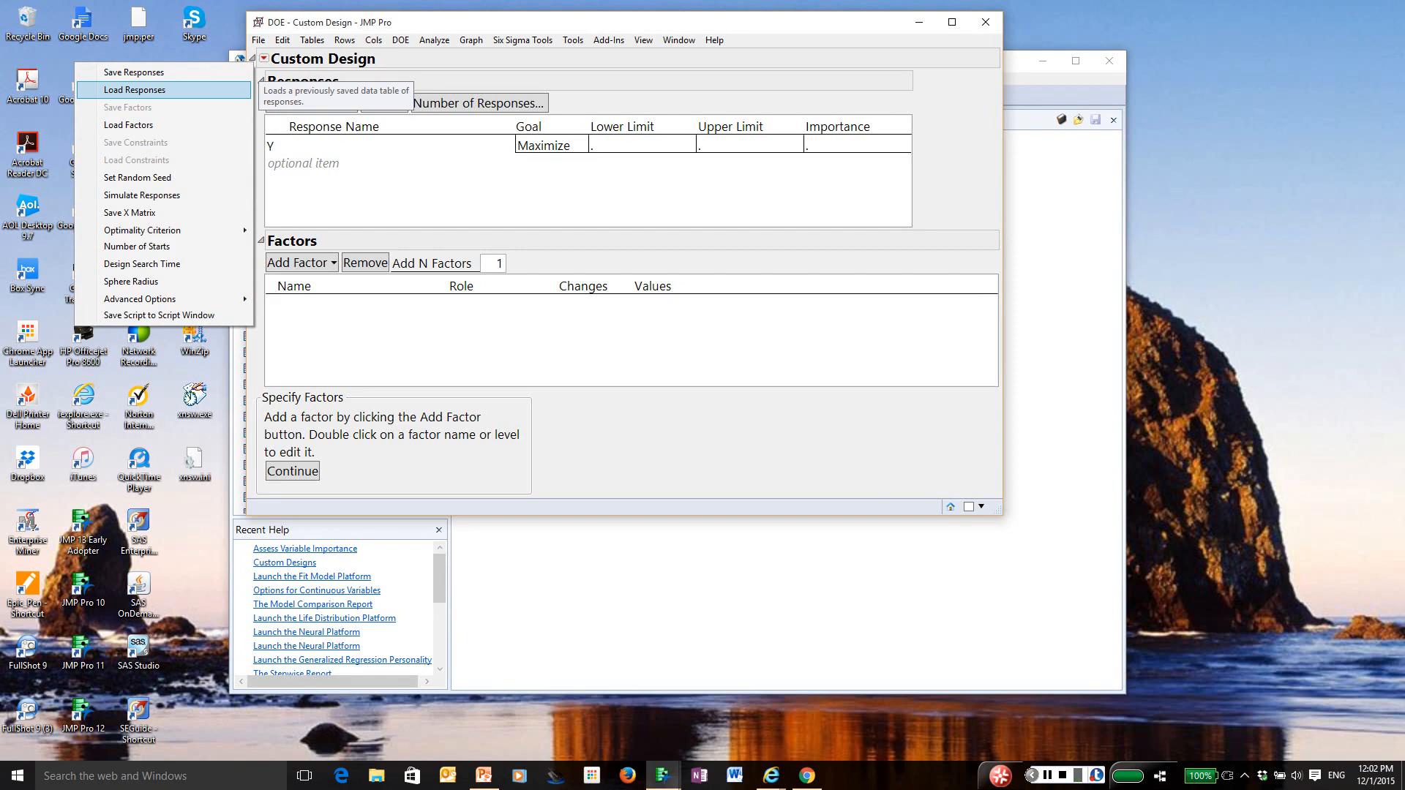
{"action": "left_click", "coordinate": [183, 90]}
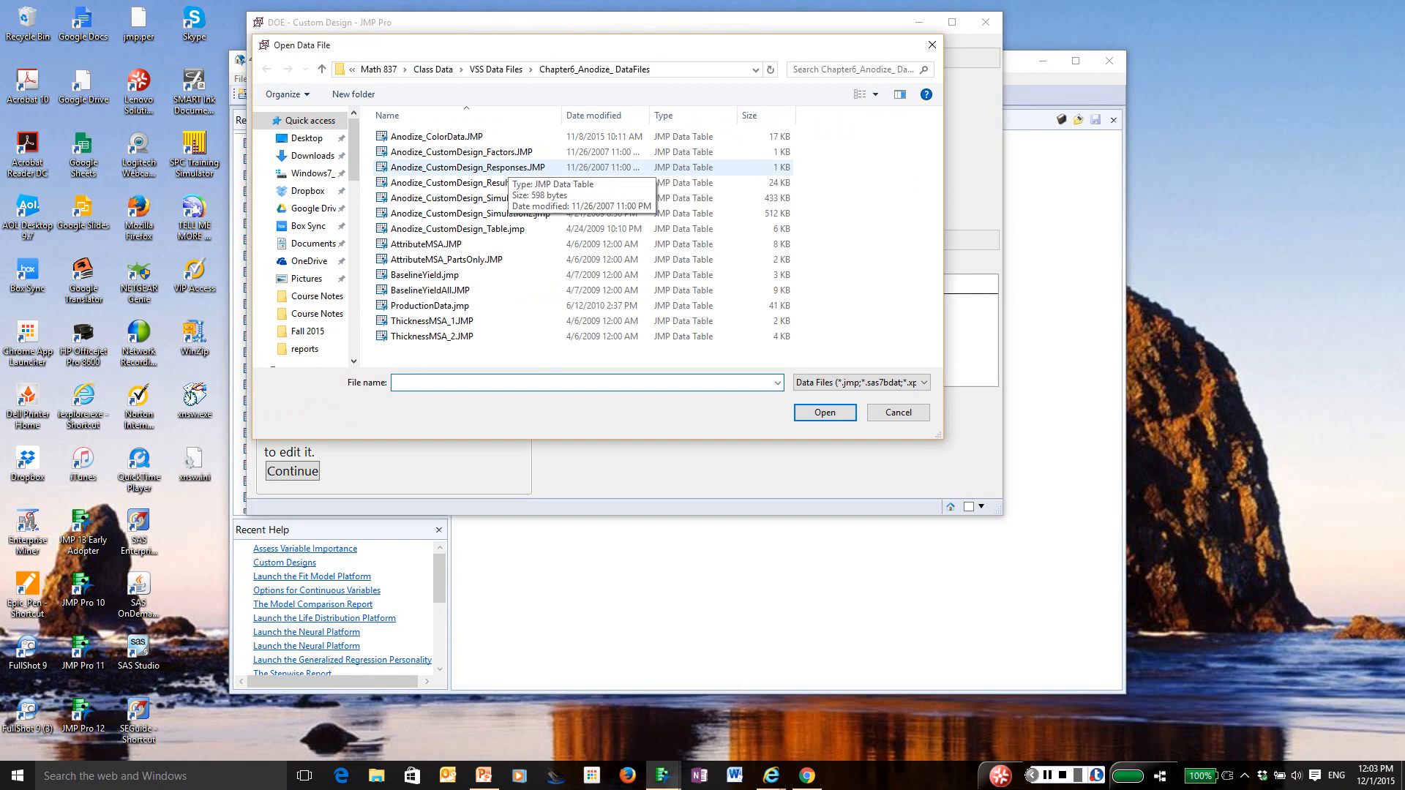
{"action": "left_click", "coordinate": [508, 167]}
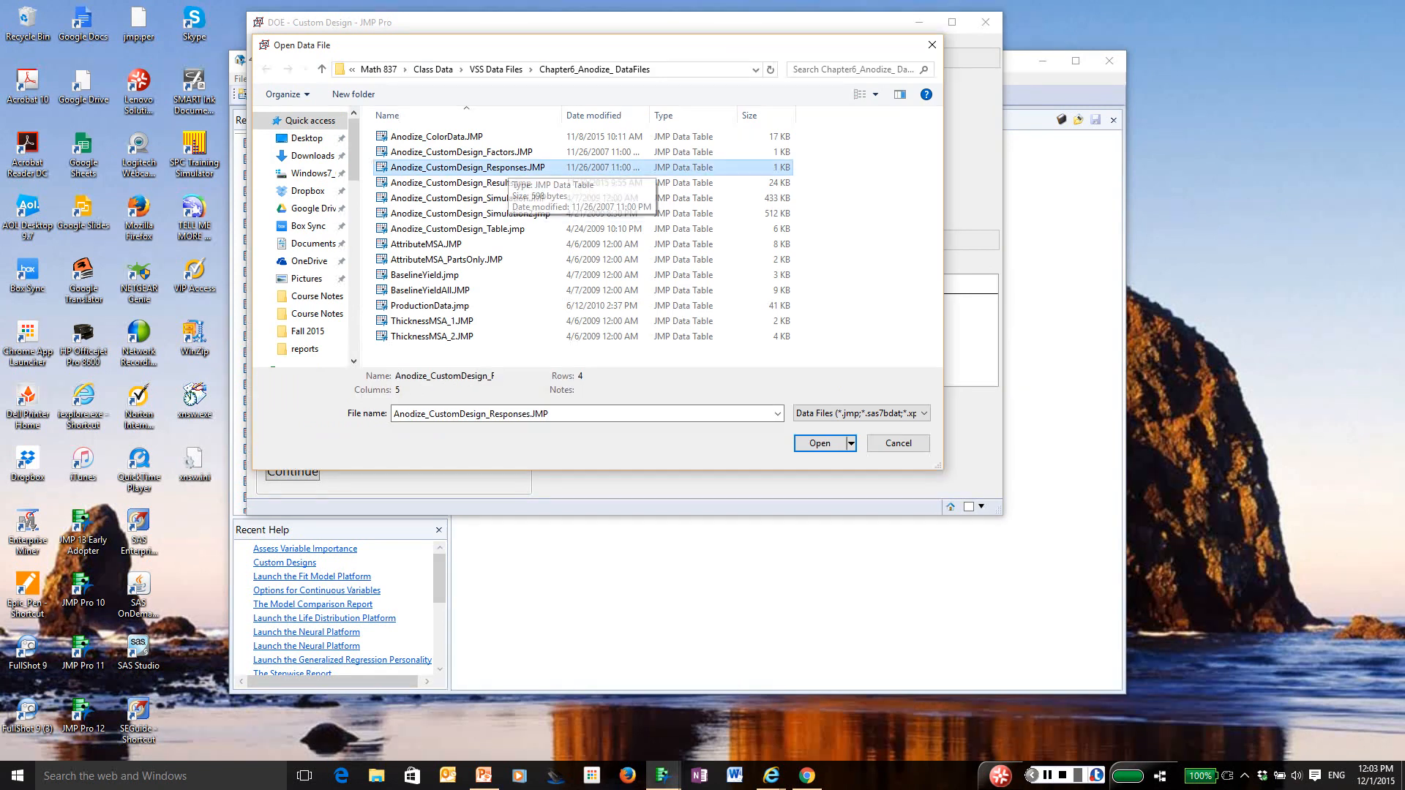
{"action": "key", "text": "Return"}
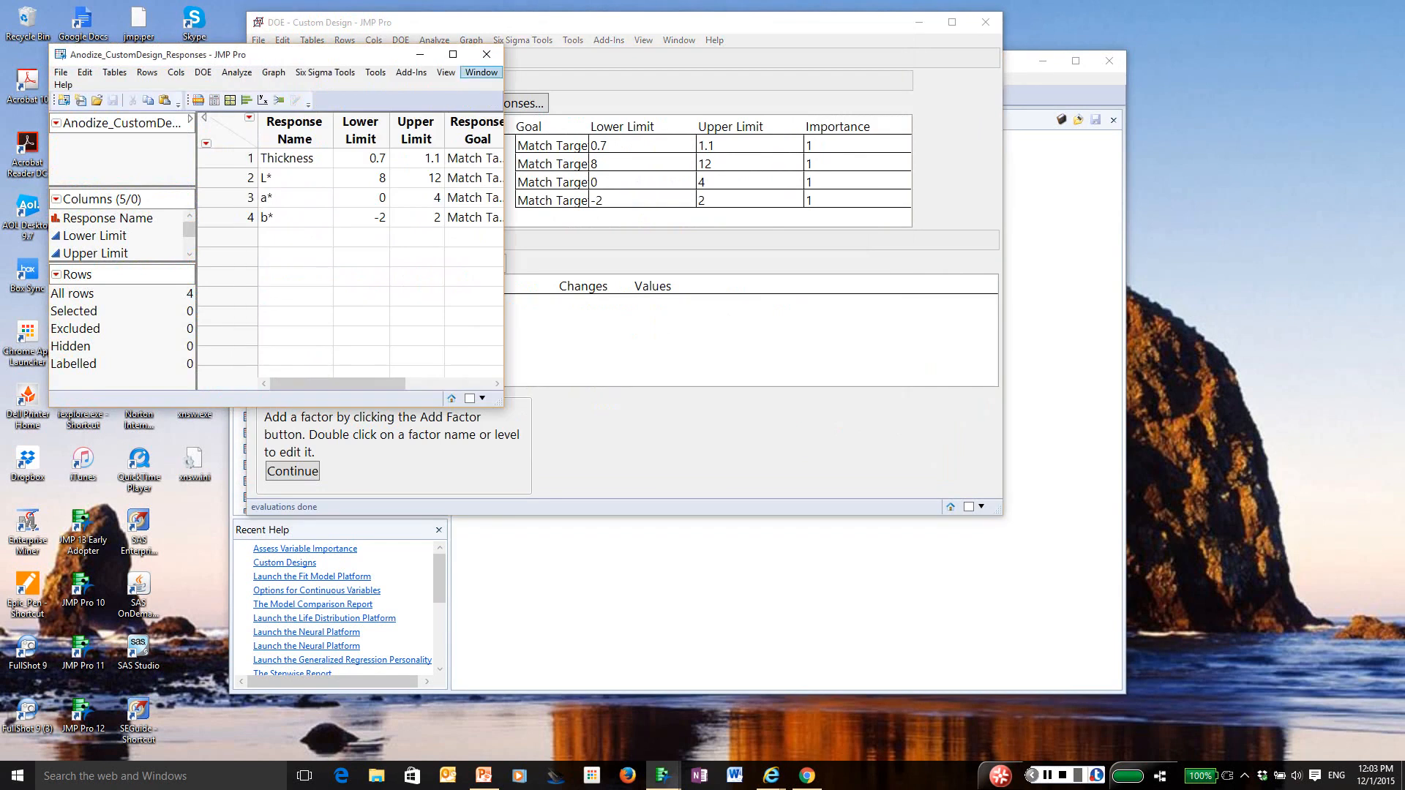
{"action": "left_click", "coordinate": [487, 55]}
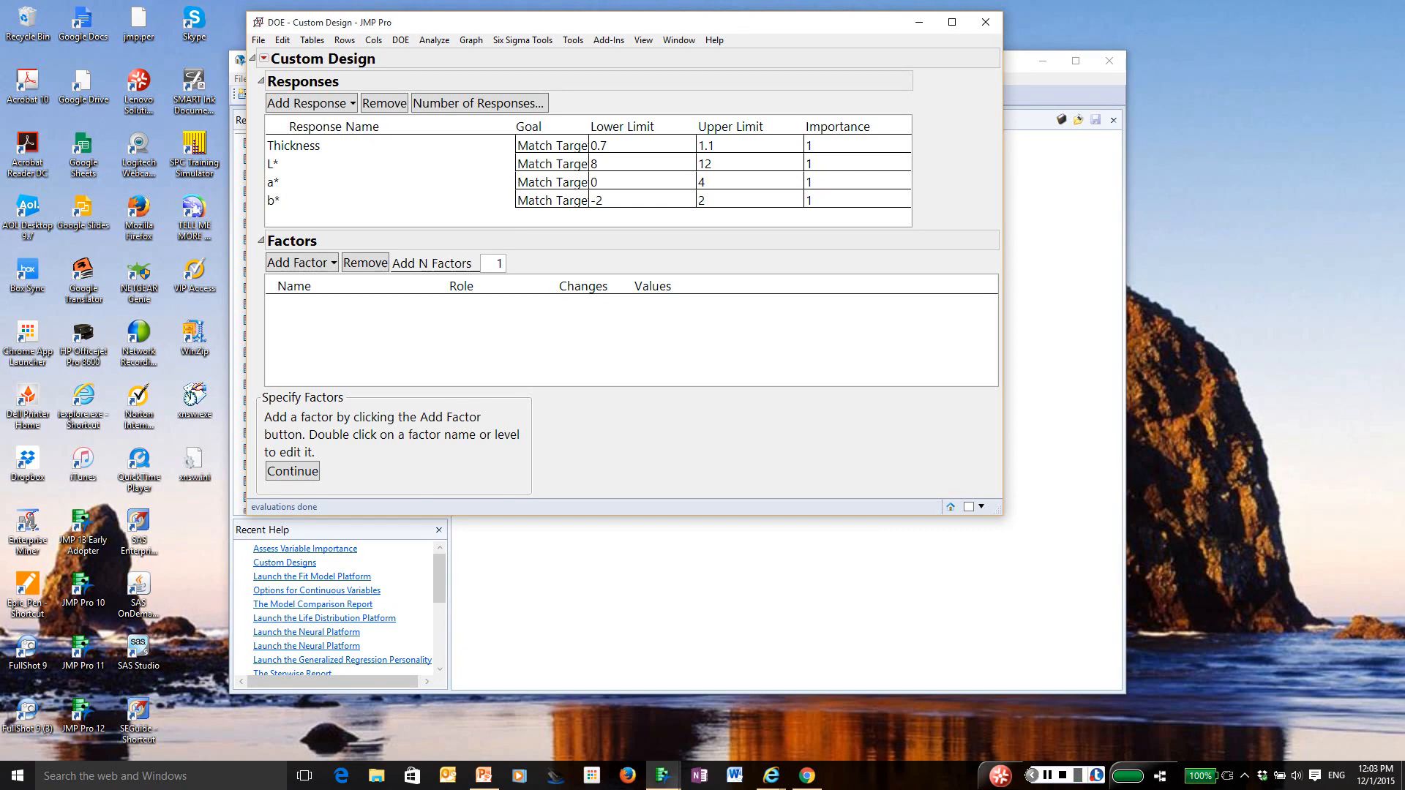
- Load the design factors from Anodize_CustomDesign_Factors.JMP
{"action": "left_click", "coordinate": [264, 59]}
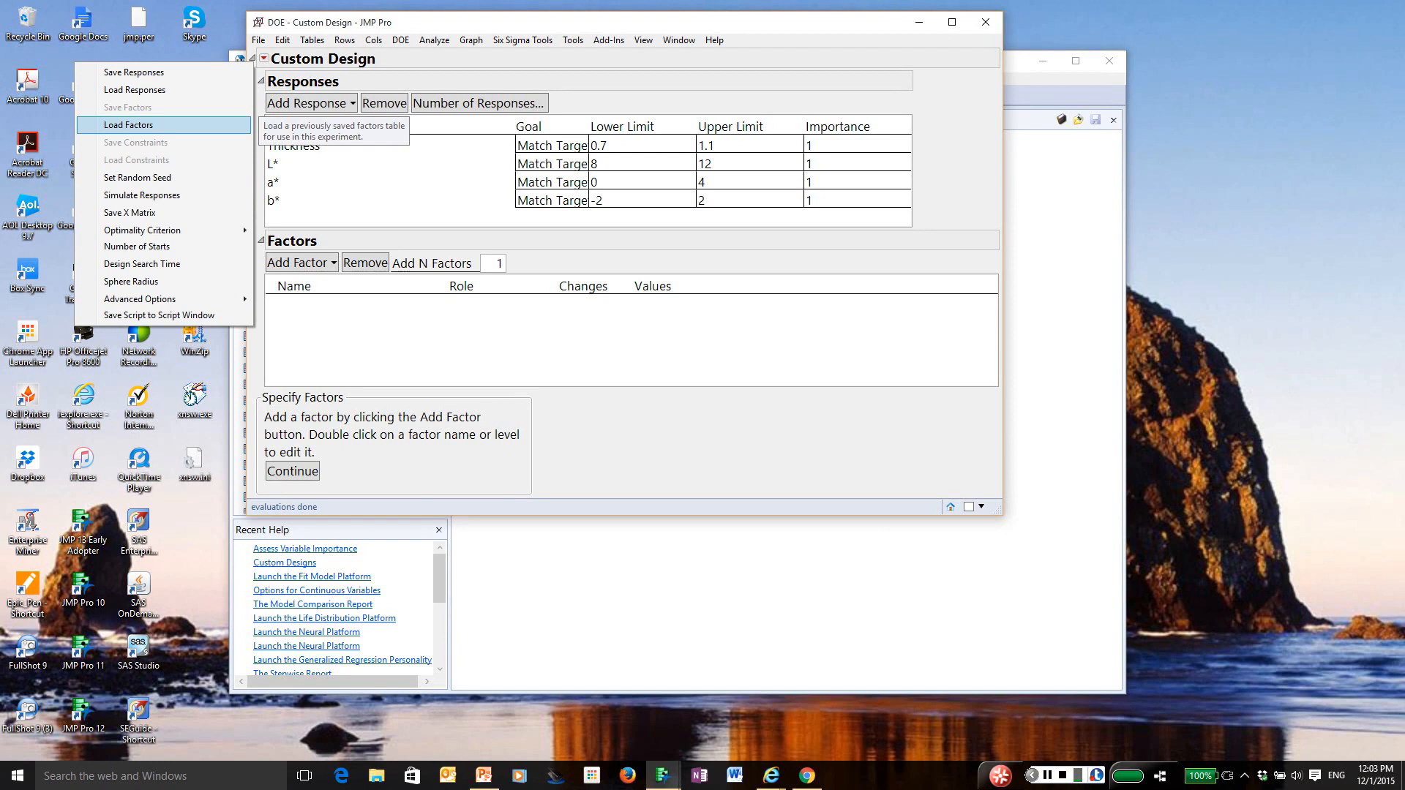
{"action": "left_click", "coordinate": [128, 125]}
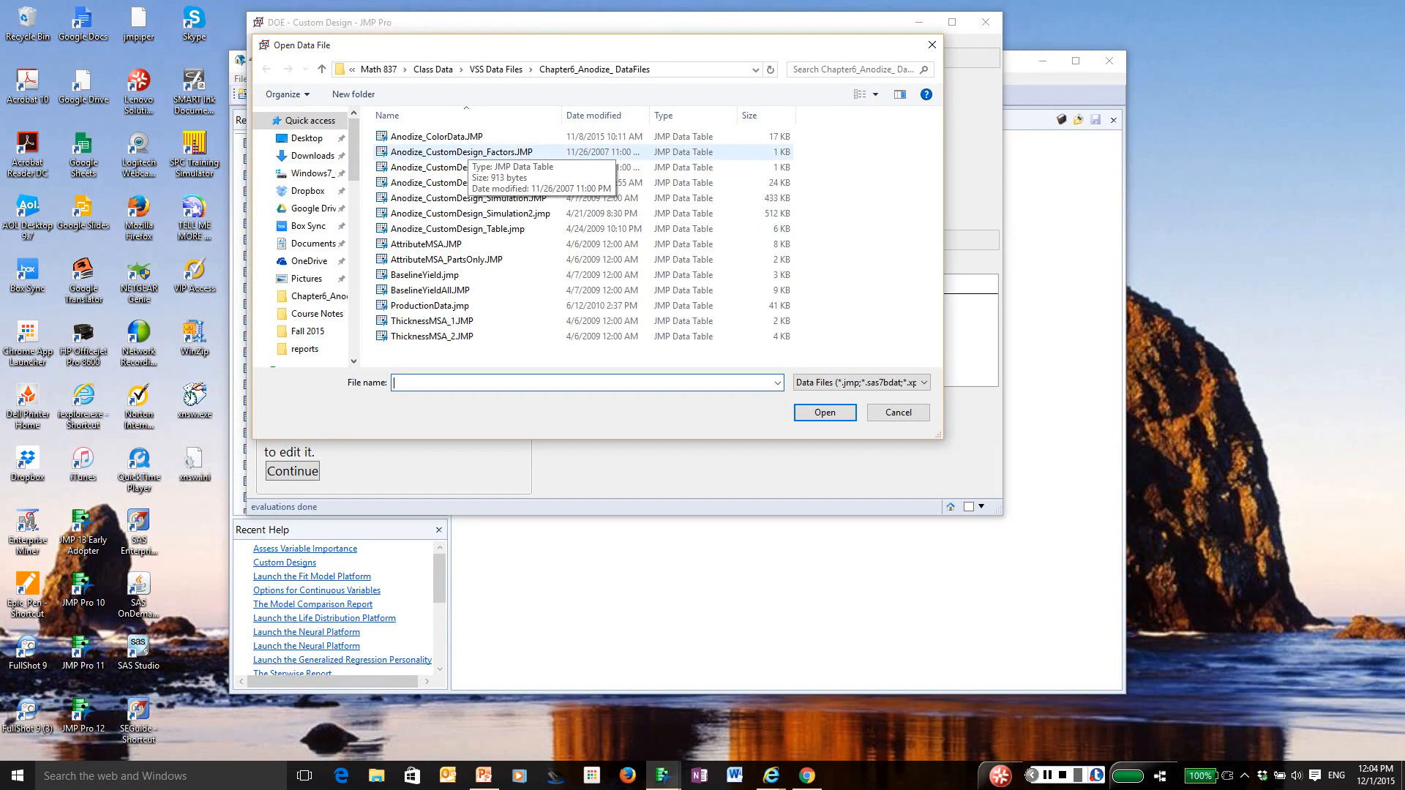
{"action": "left_click", "coordinate": [469, 152]}
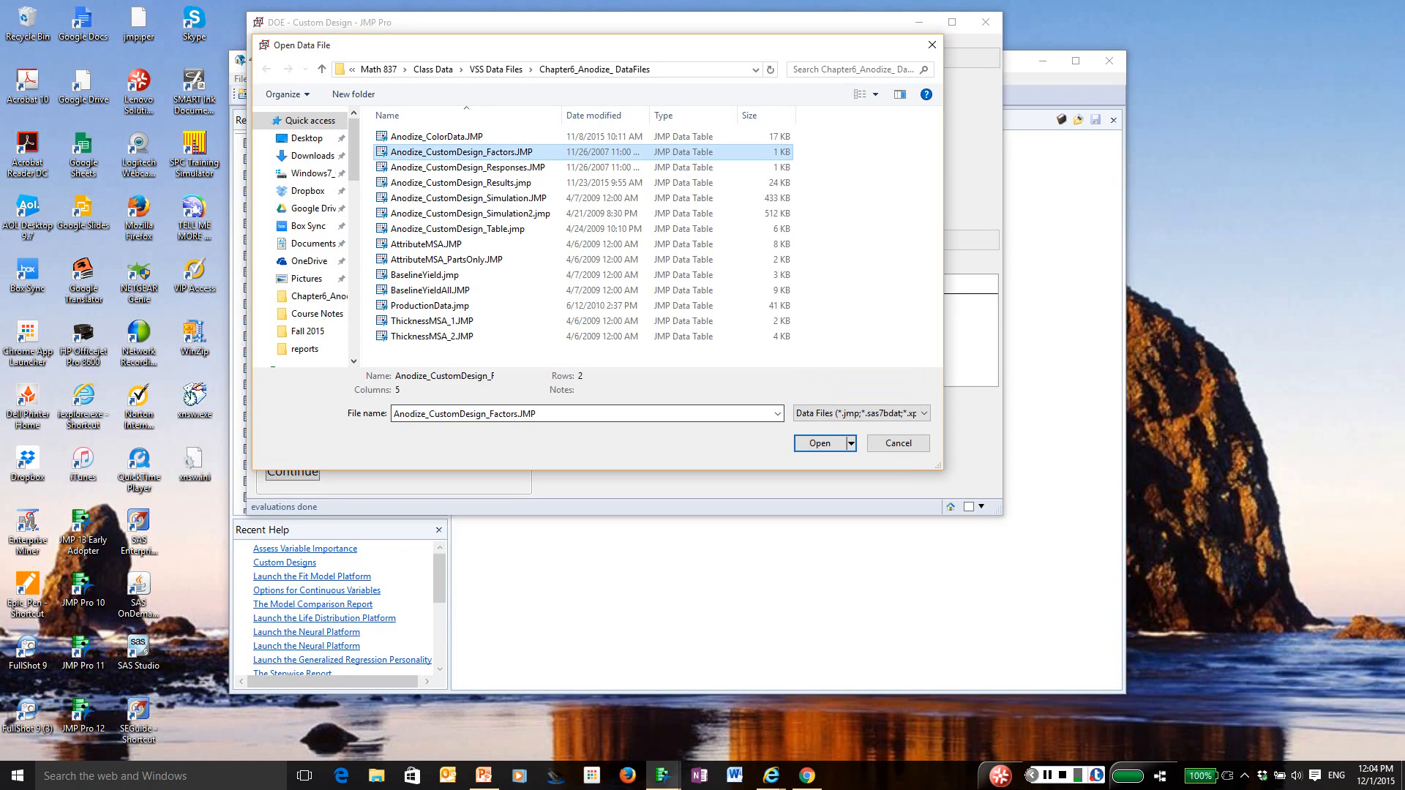
{"action": "left_click", "coordinate": [820, 444]}
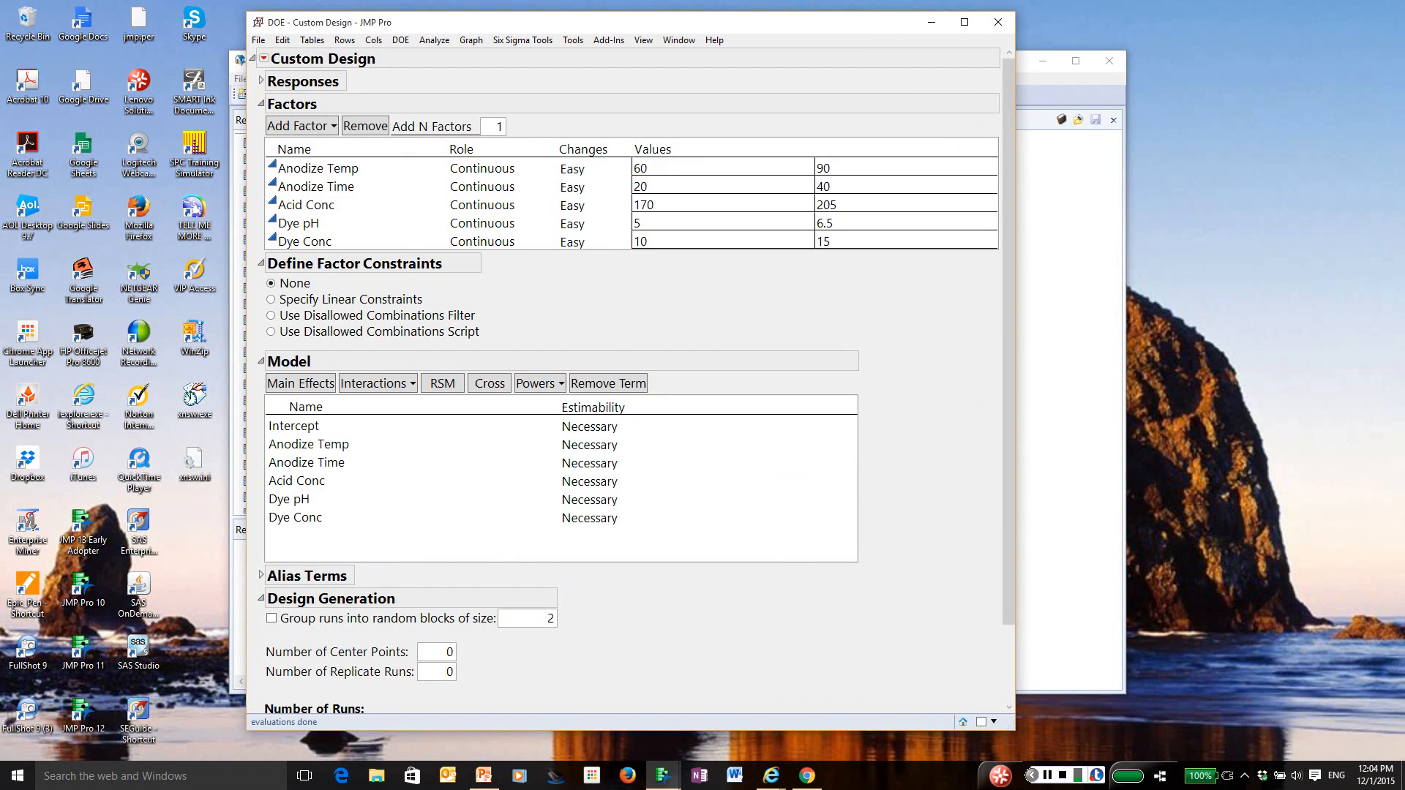
{"action": "left_click", "coordinate": [263, 58]}
- Add the Anodize Temp*Anodize Time and Anodize Temp*Acid Conc interactions to the model by crossing the terms
{"action": "left_click", "coordinate": [319, 168]}
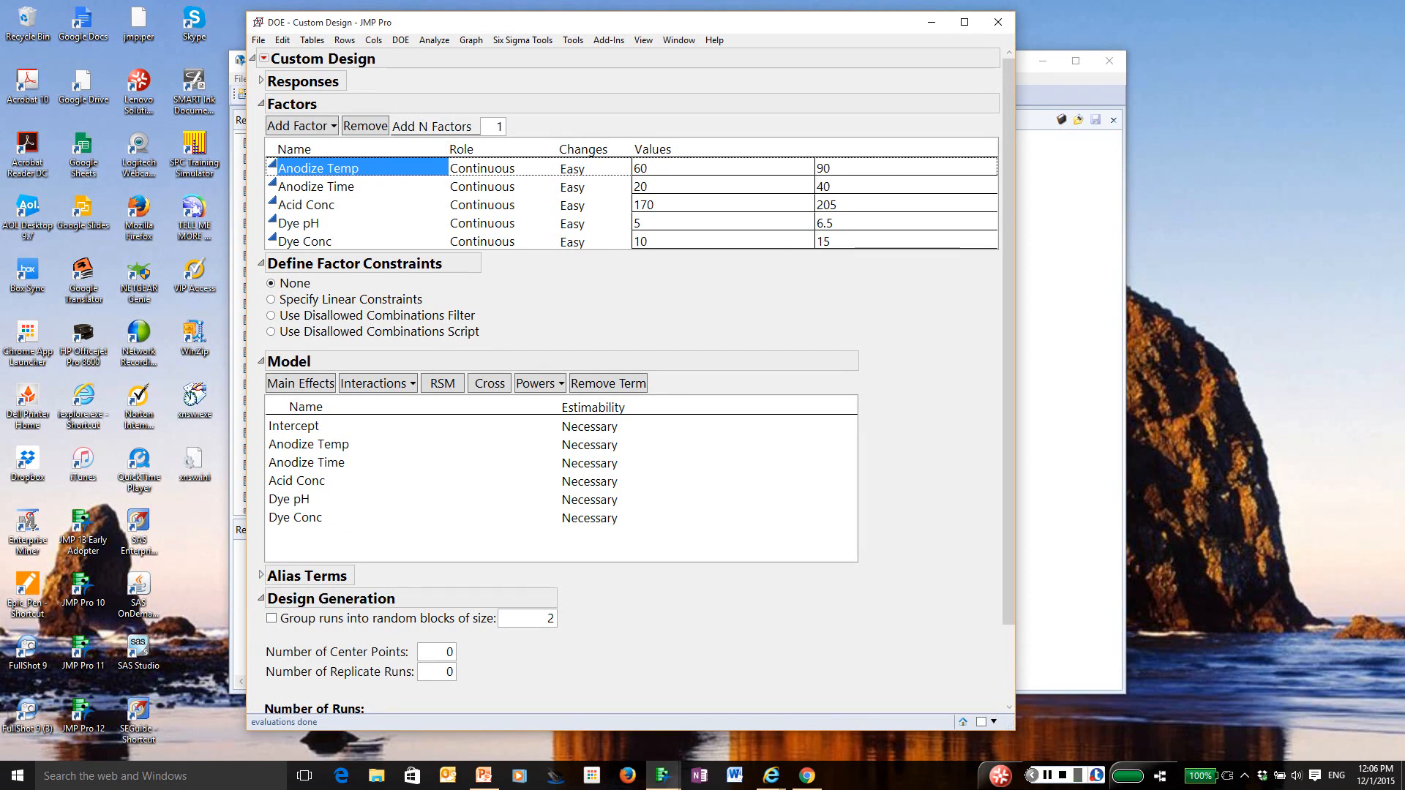
{"action": "left_click", "coordinate": [306, 463]}
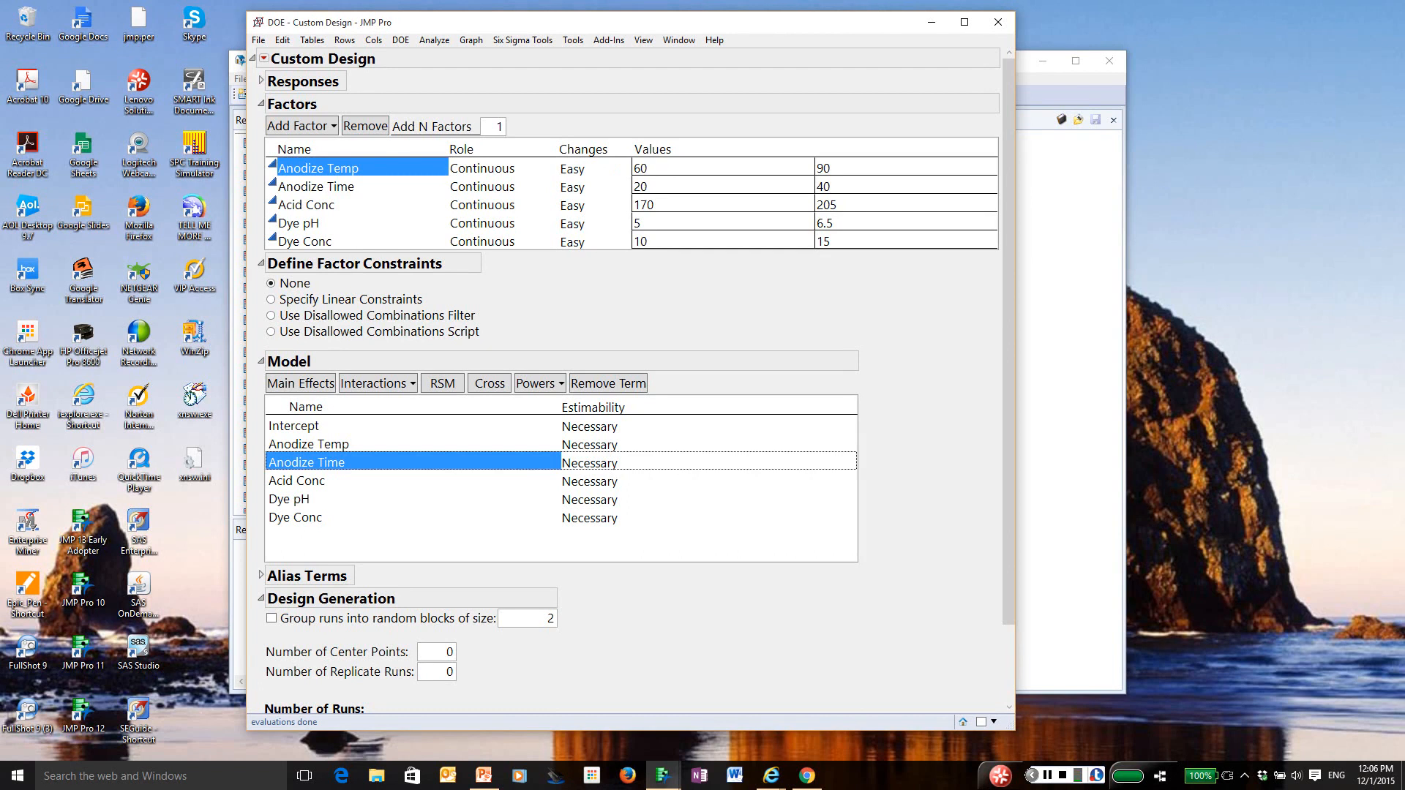
{"action": "left_click", "coordinate": [490, 383]}
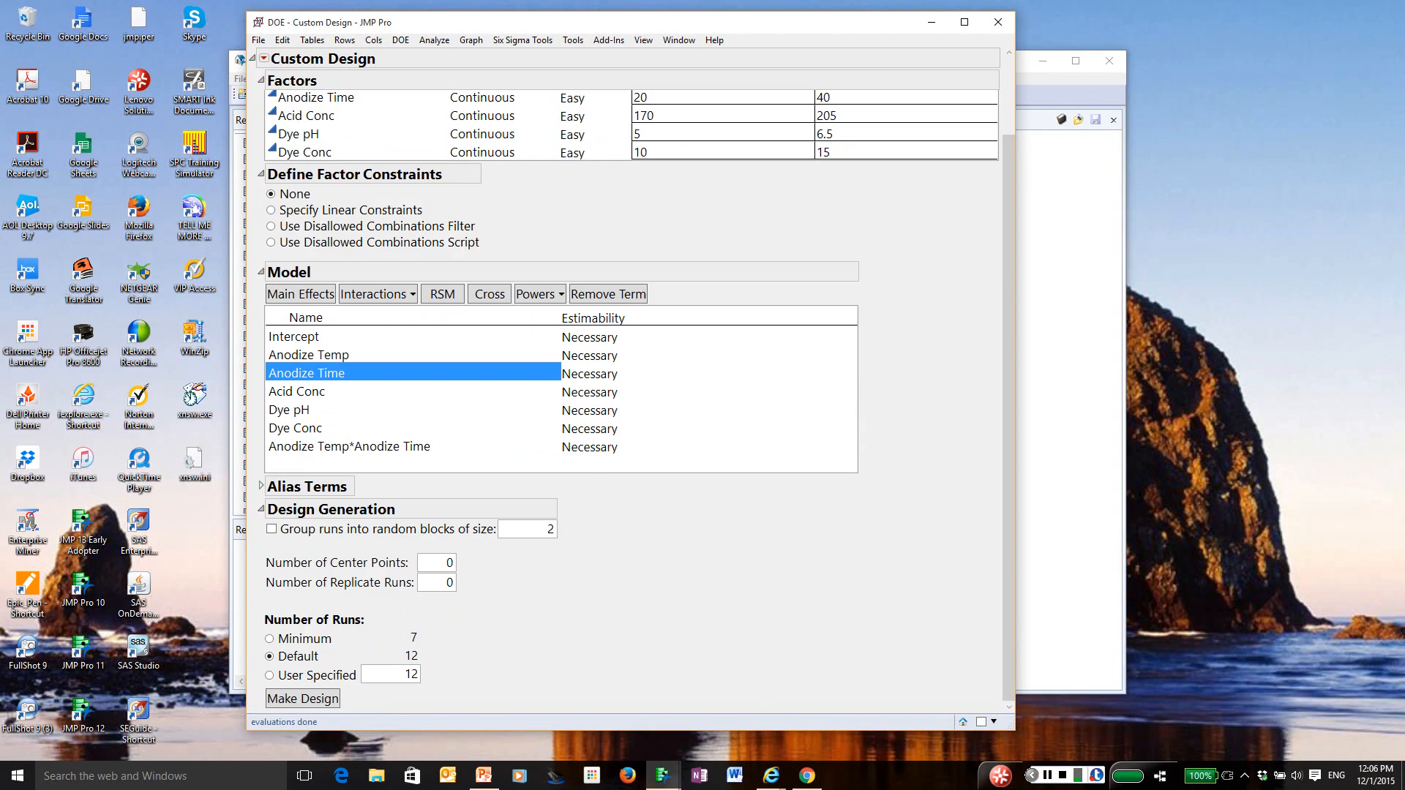
{"action": "scroll", "coordinate": [629, 366], "scroll_direction": "up", "scroll_amount": 3}
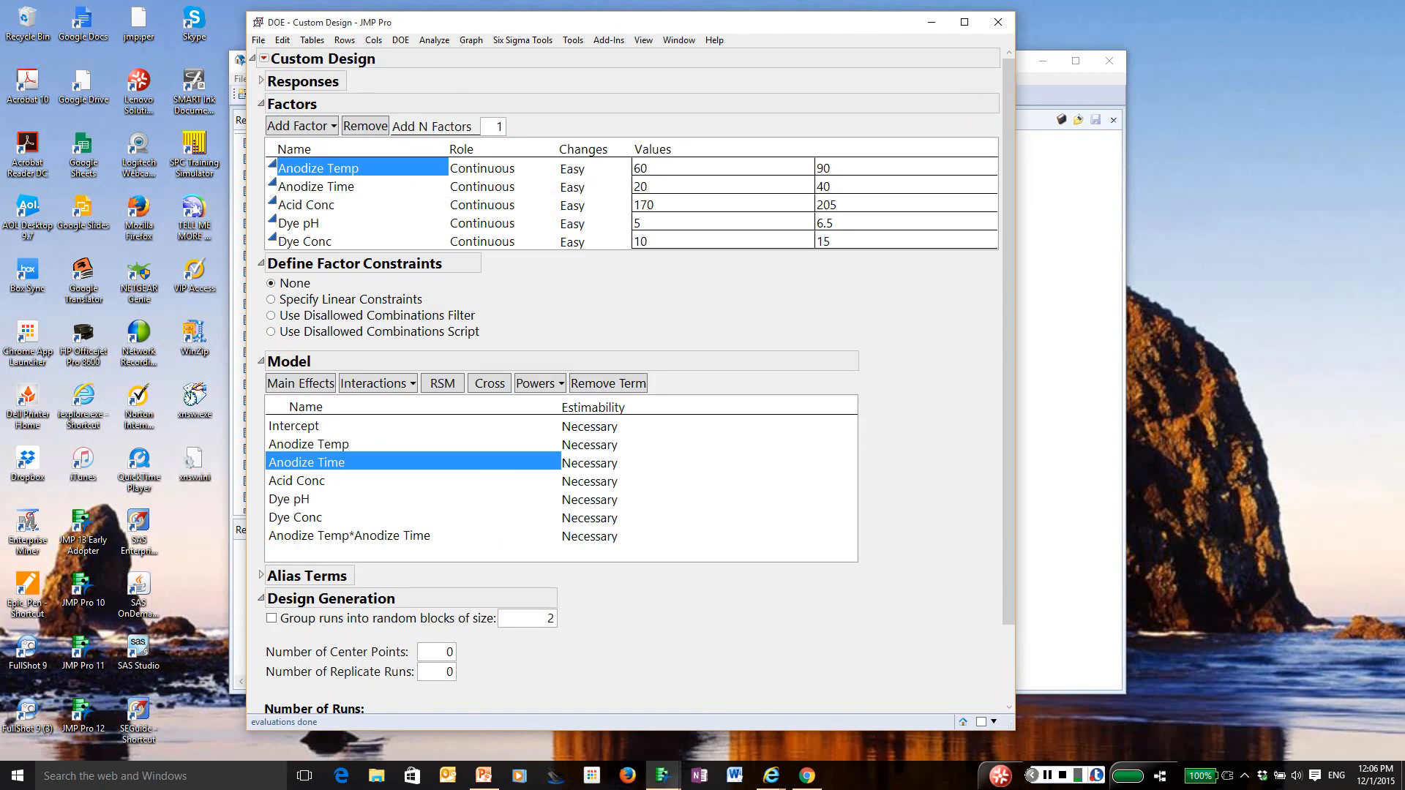
{"action": "left_click", "coordinate": [297, 481]}
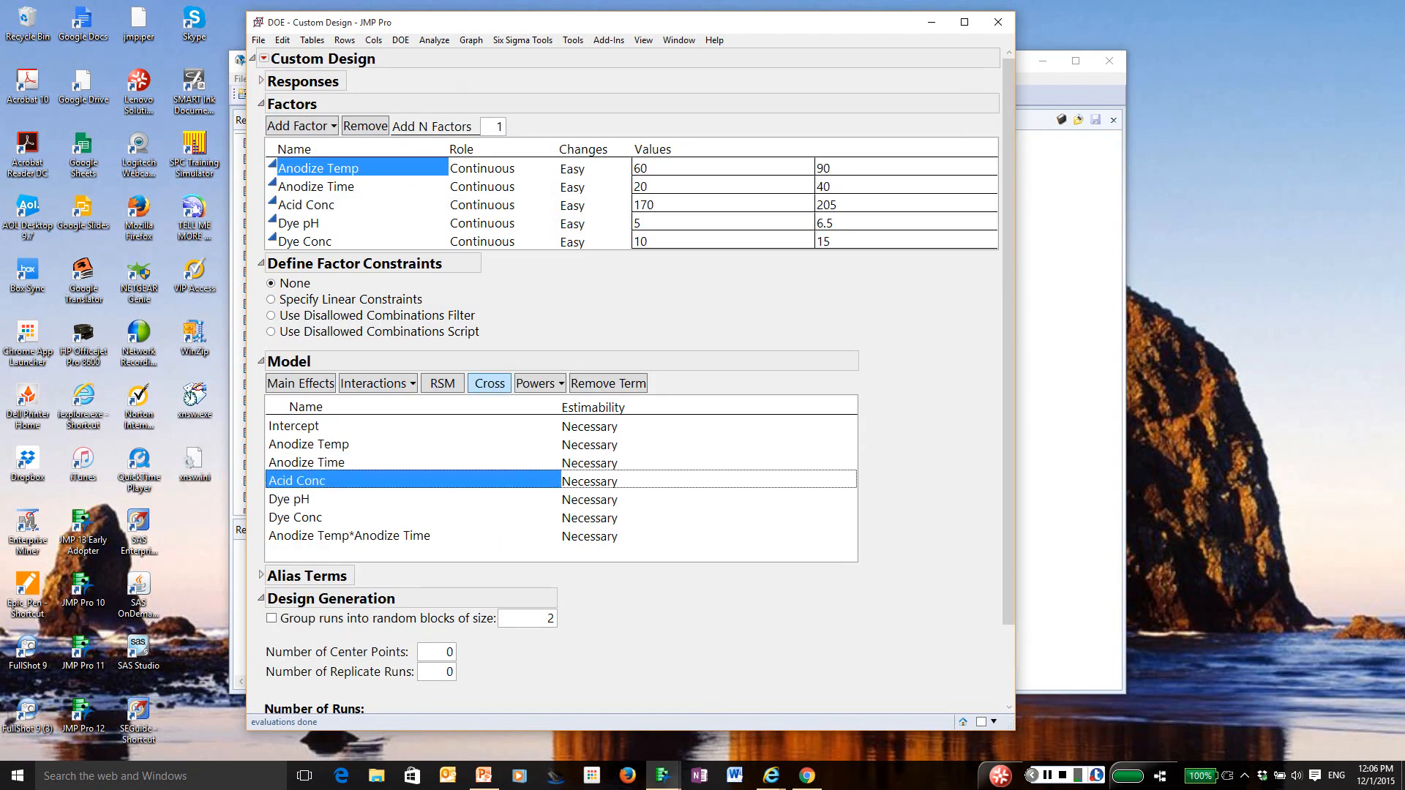
{"action": "left_click", "coordinate": [490, 383]}
{"action": "scroll", "coordinate": [490, 383], "scroll_direction": "down", "scroll_amount": 3}
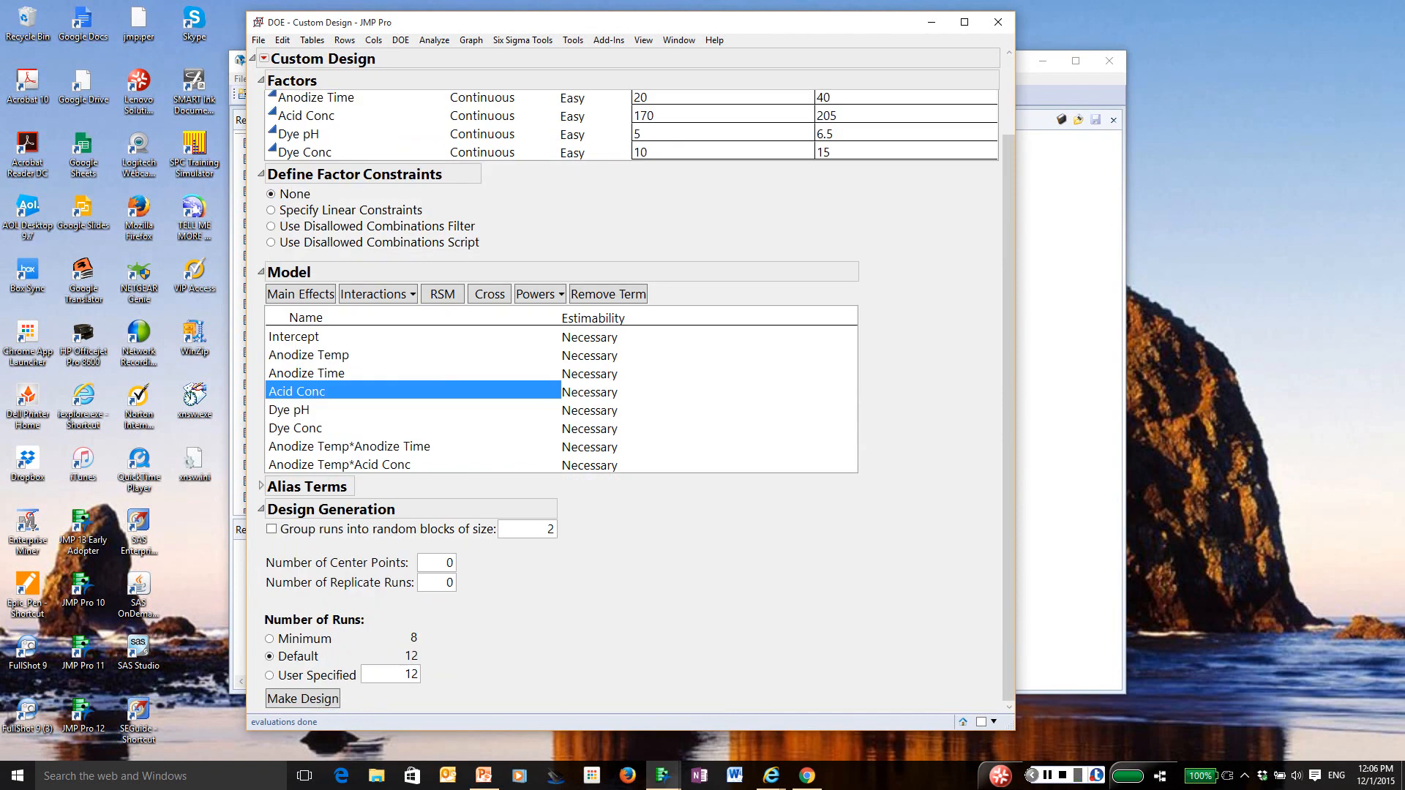
- Cross the Anodize Time factor with the Acid Conc term to add their interaction to the model
{"action": "scroll", "coordinate": [489, 383], "scroll_direction": "up", "scroll_amount": 3}
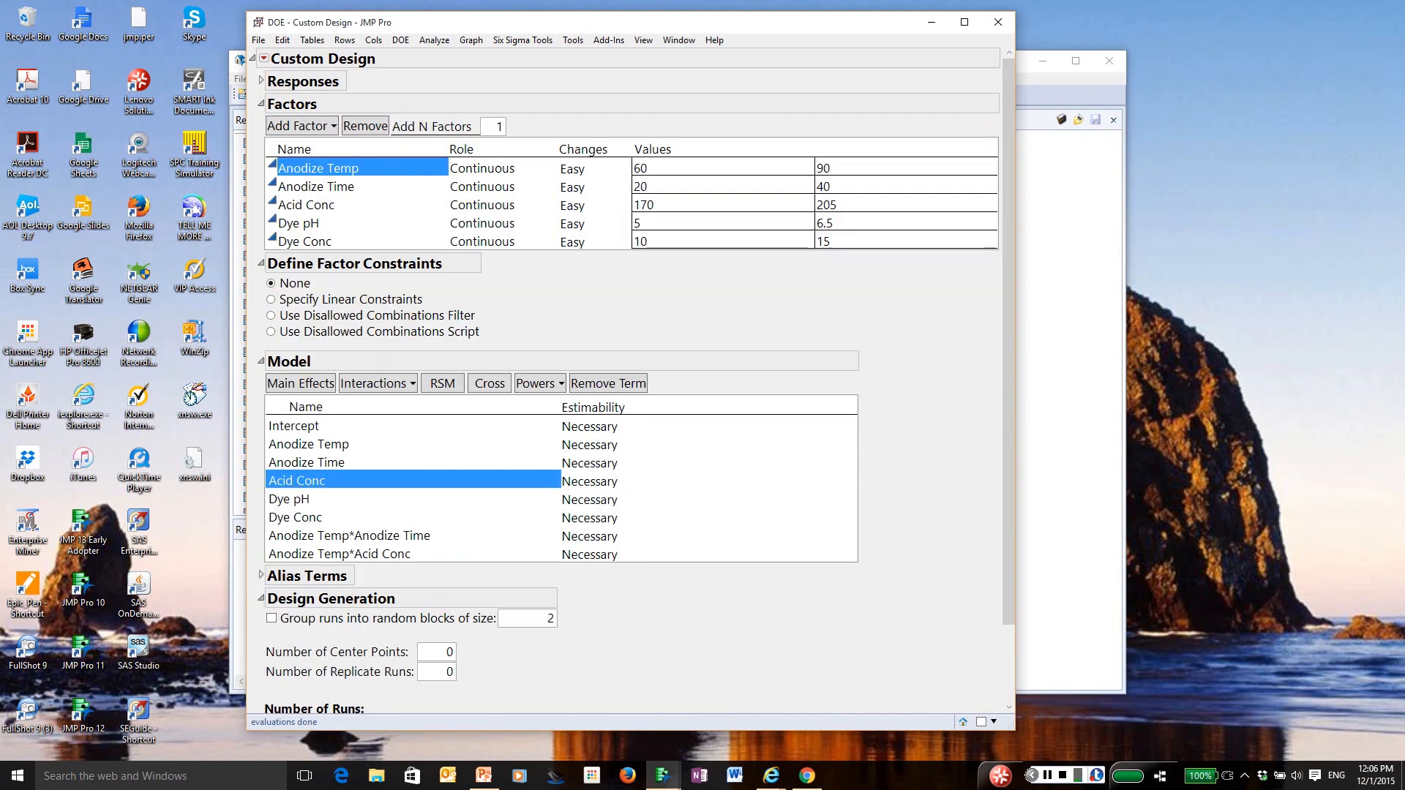
{"action": "left_click", "coordinate": [316, 186]}
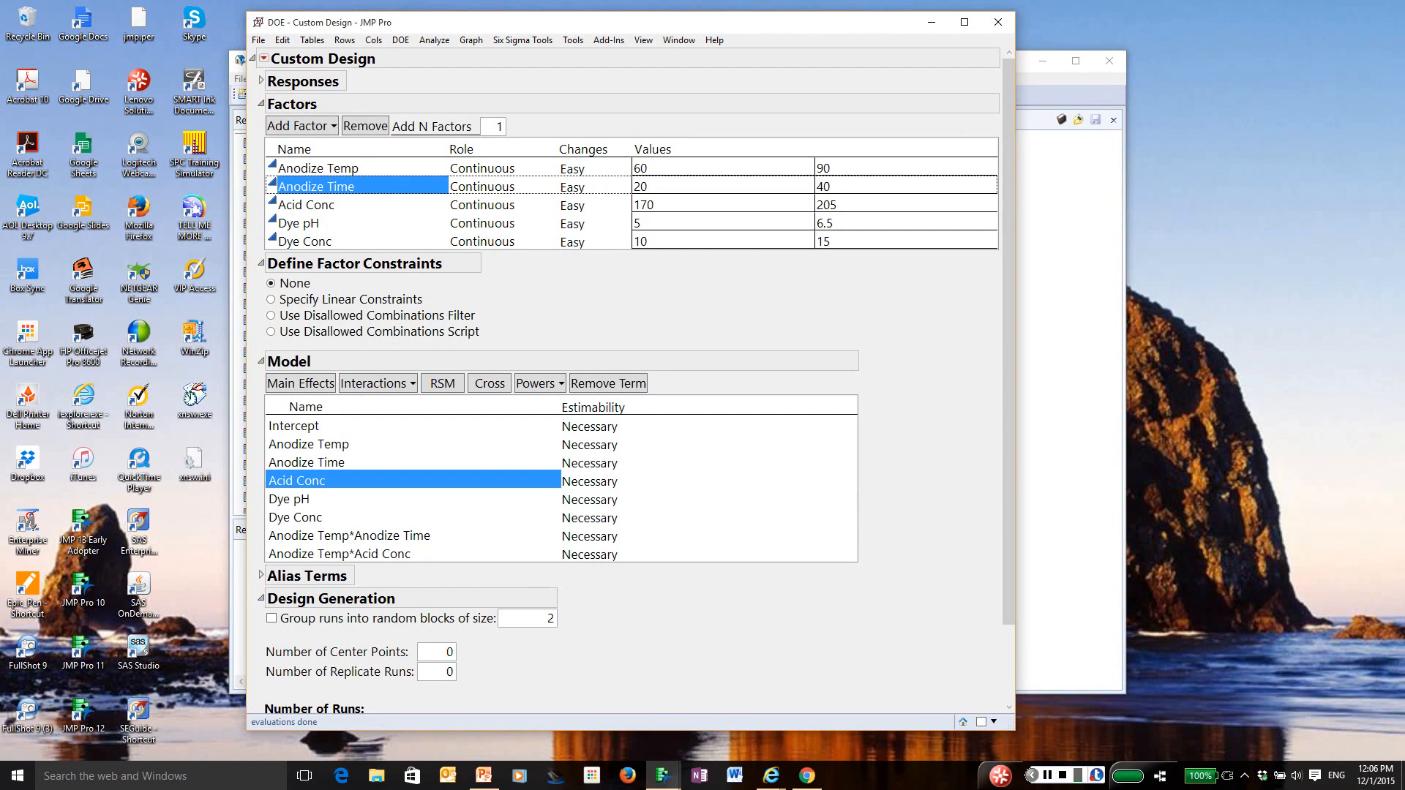
{"action": "left_click", "coordinate": [489, 384]}
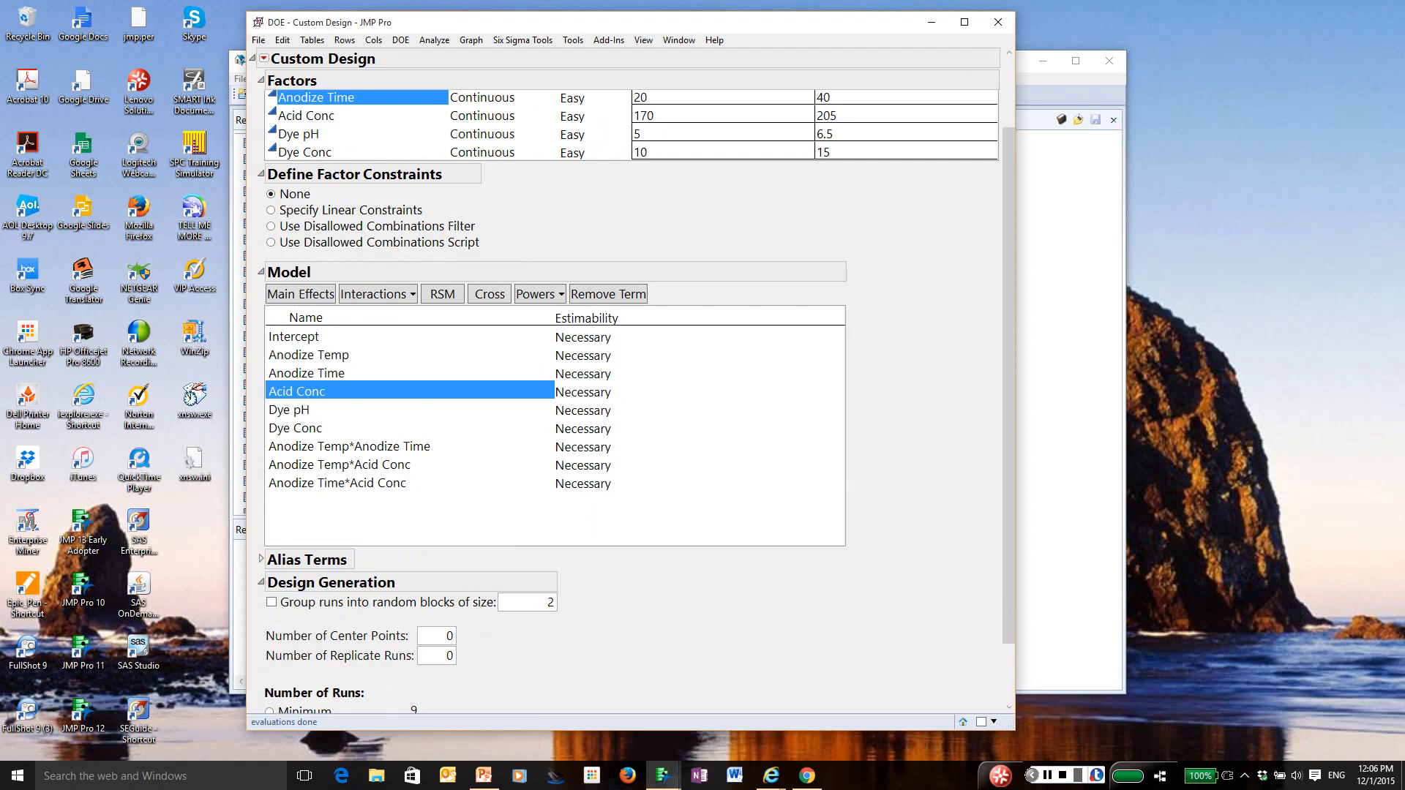
- Cross the Dye pH factor with the Dye Conc term to add their interaction to the model
{"action": "left_click", "coordinate": [594, 516]}
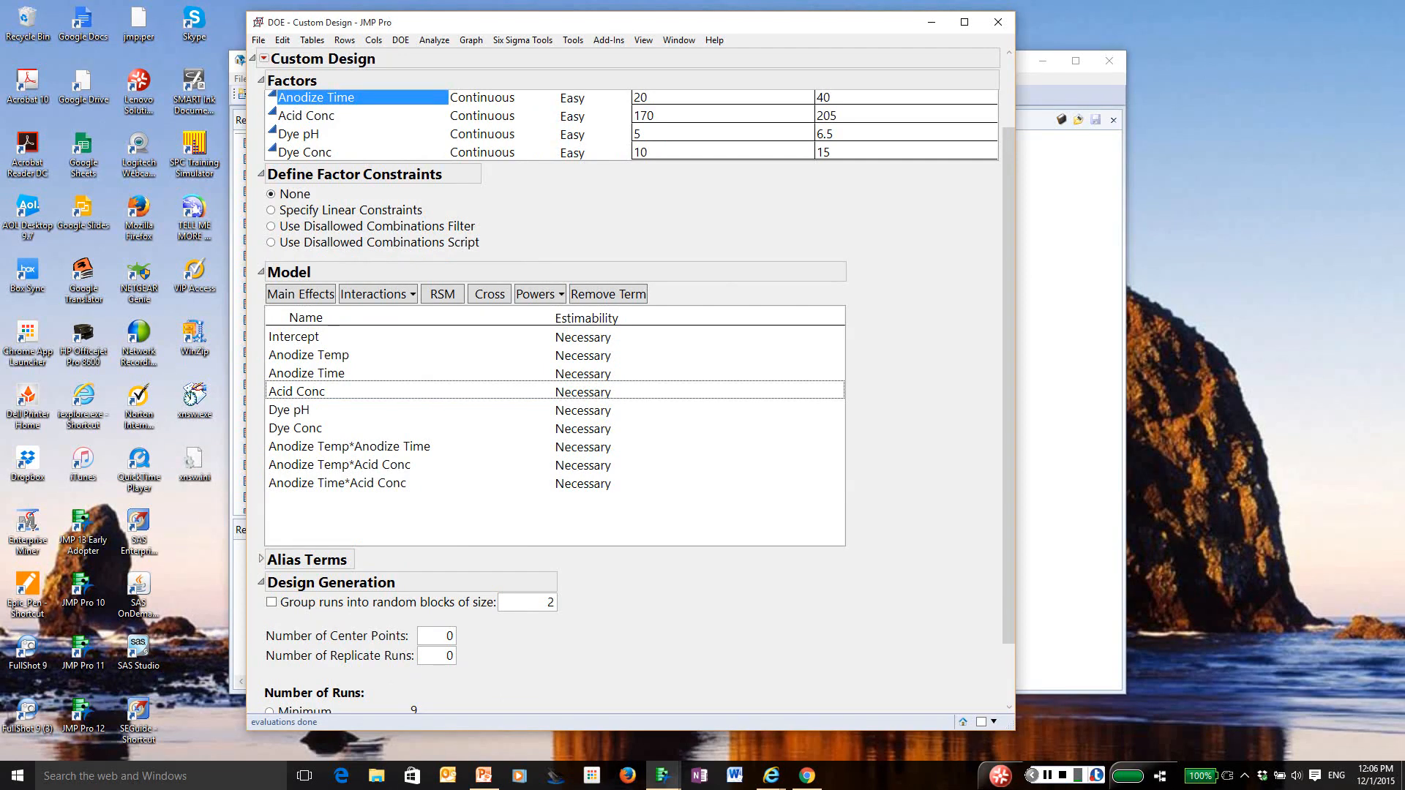
{"action": "left_click", "coordinate": [298, 134]}
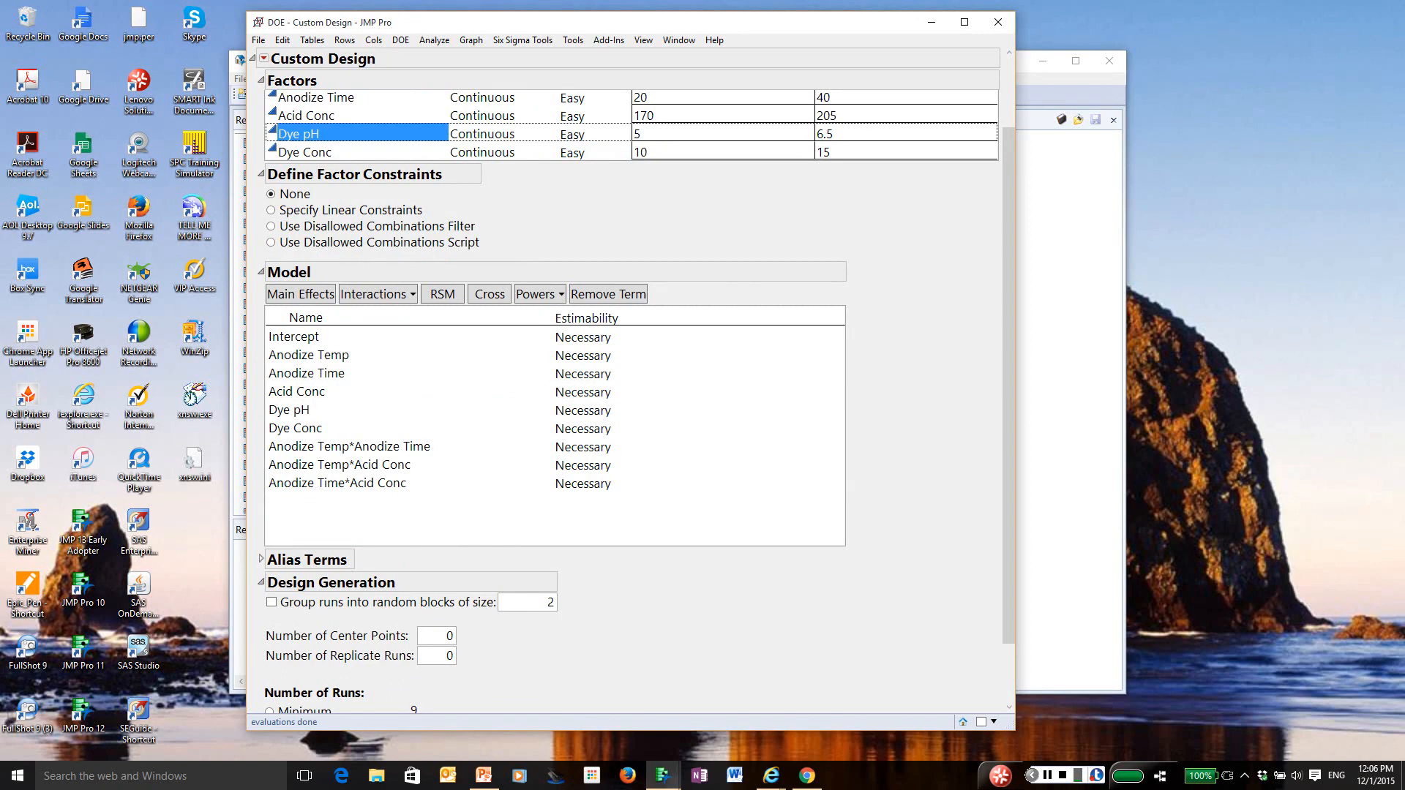
{"action": "left_click", "coordinate": [295, 429]}
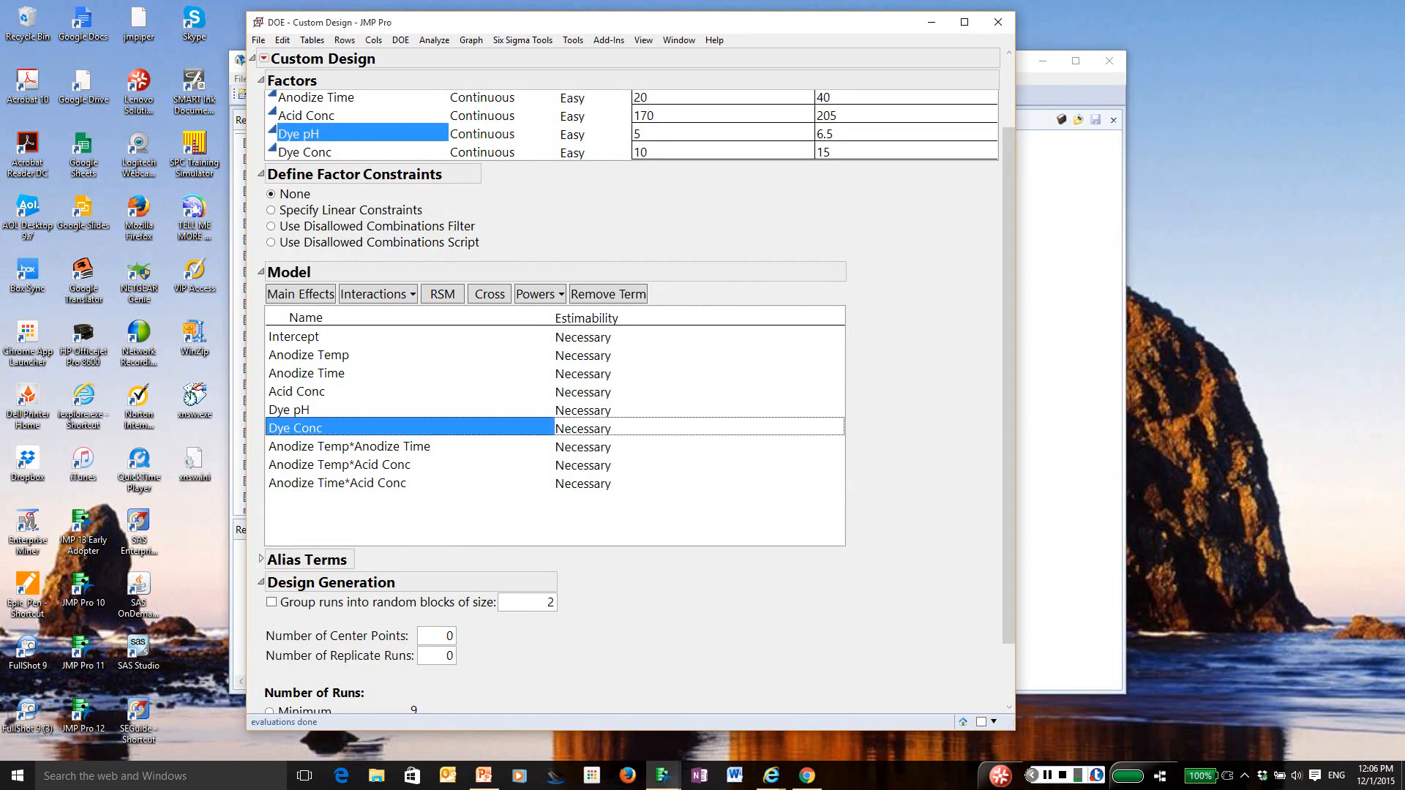
{"action": "left_click", "coordinate": [490, 295]}
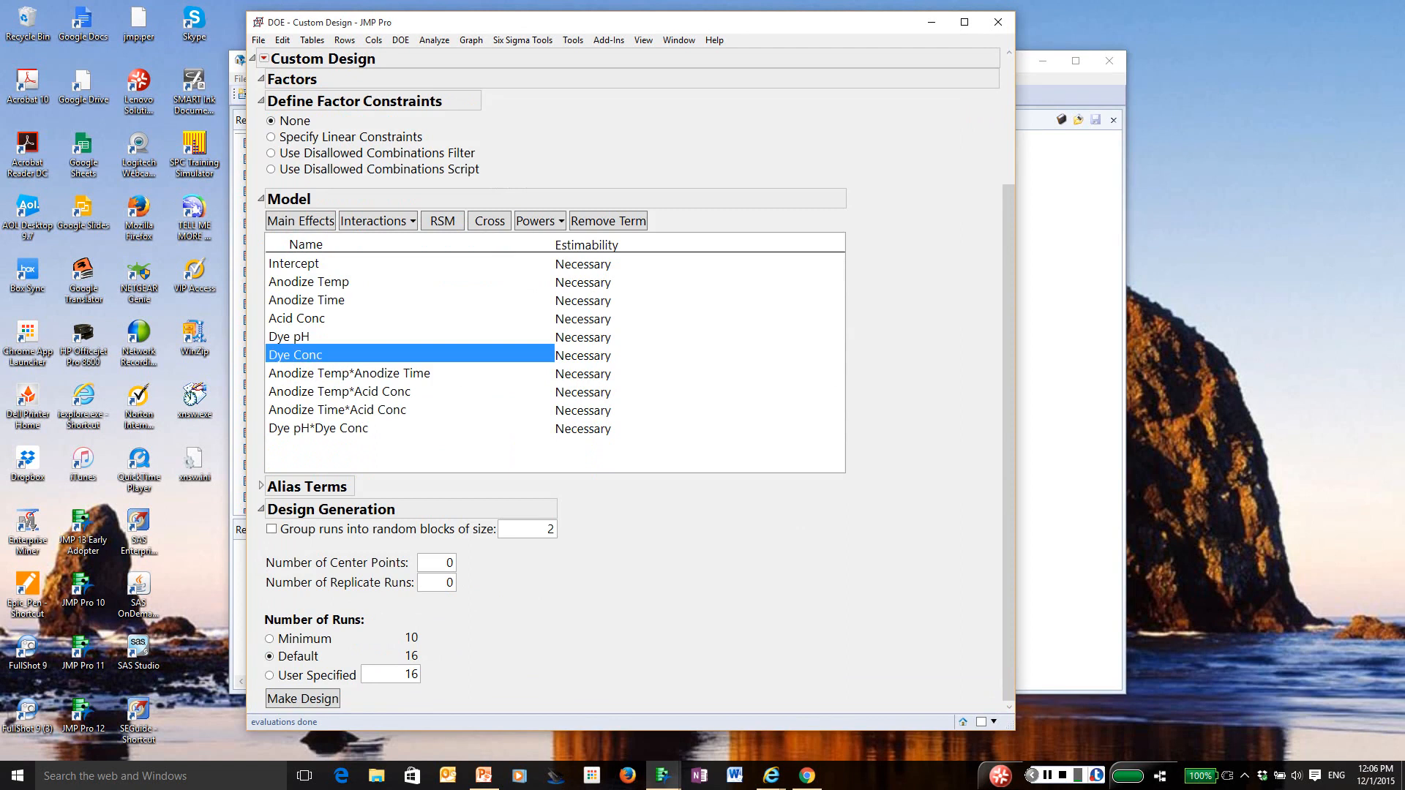
{"action": "left_click", "coordinate": [468, 453]}
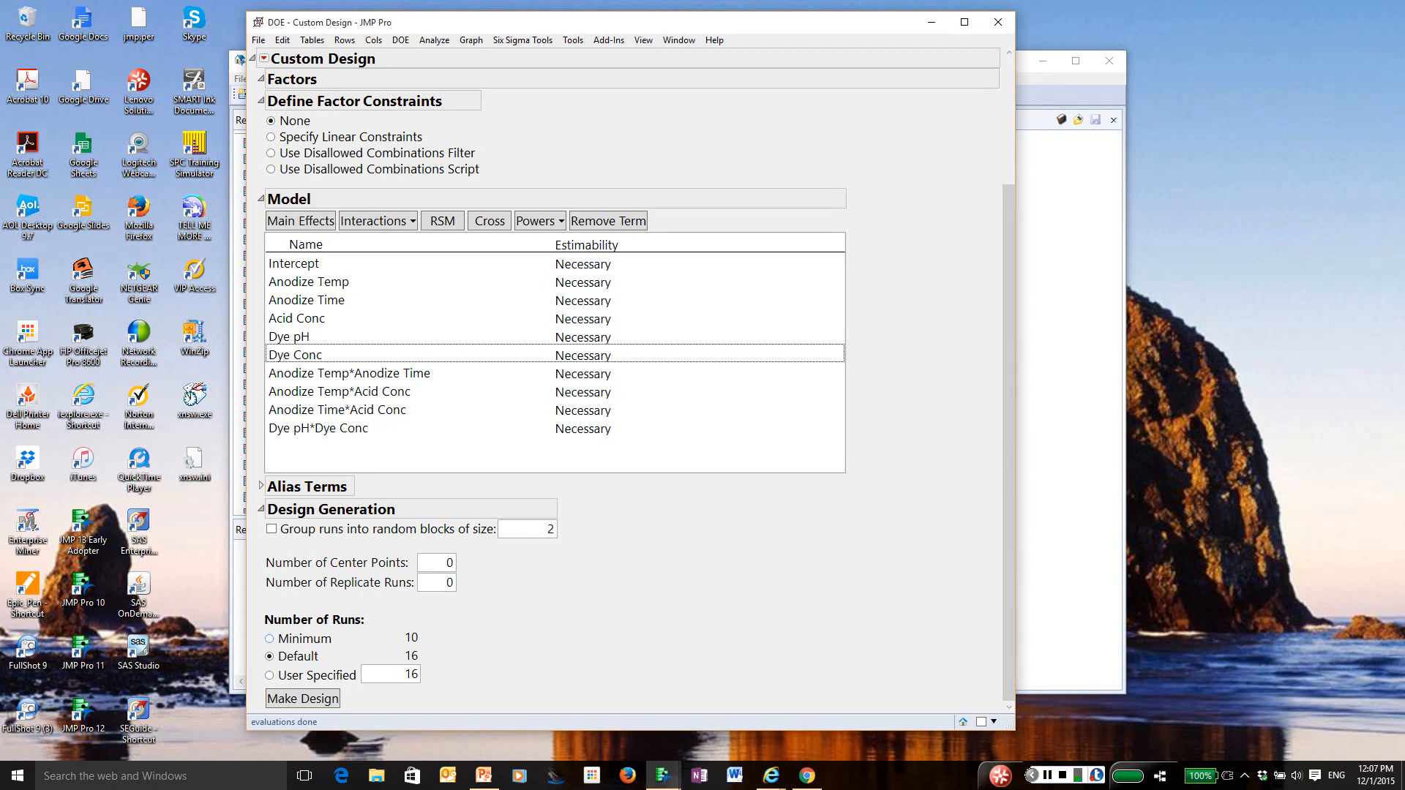
- Choose the minimum number of runs, set the number of center points to 2, and generate the design
{"action": "left_click", "coordinate": [270, 639]}
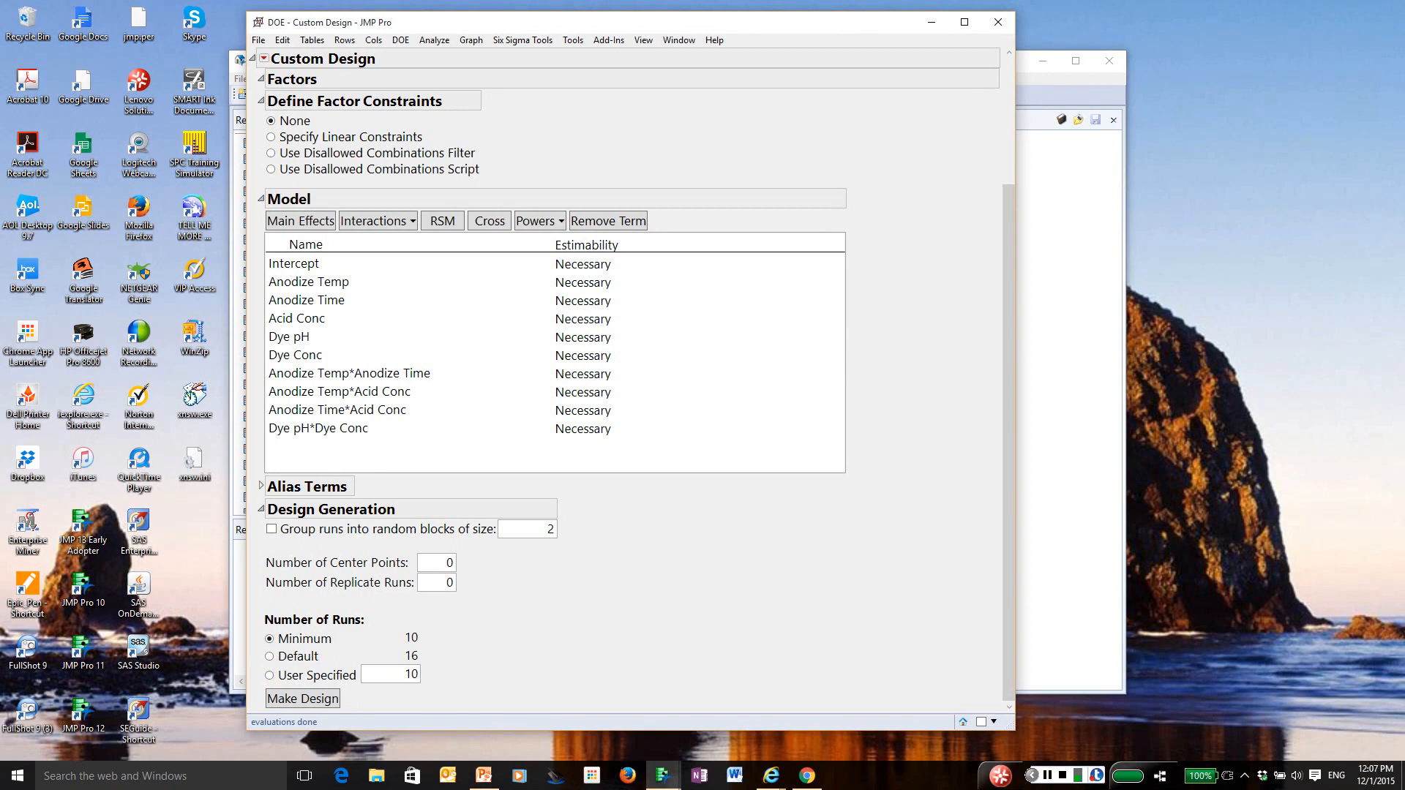
{"action": "left_click", "coordinate": [446, 562]}
{"action": "type", "text": "2"}
{"action": "key", "text": "Return"}
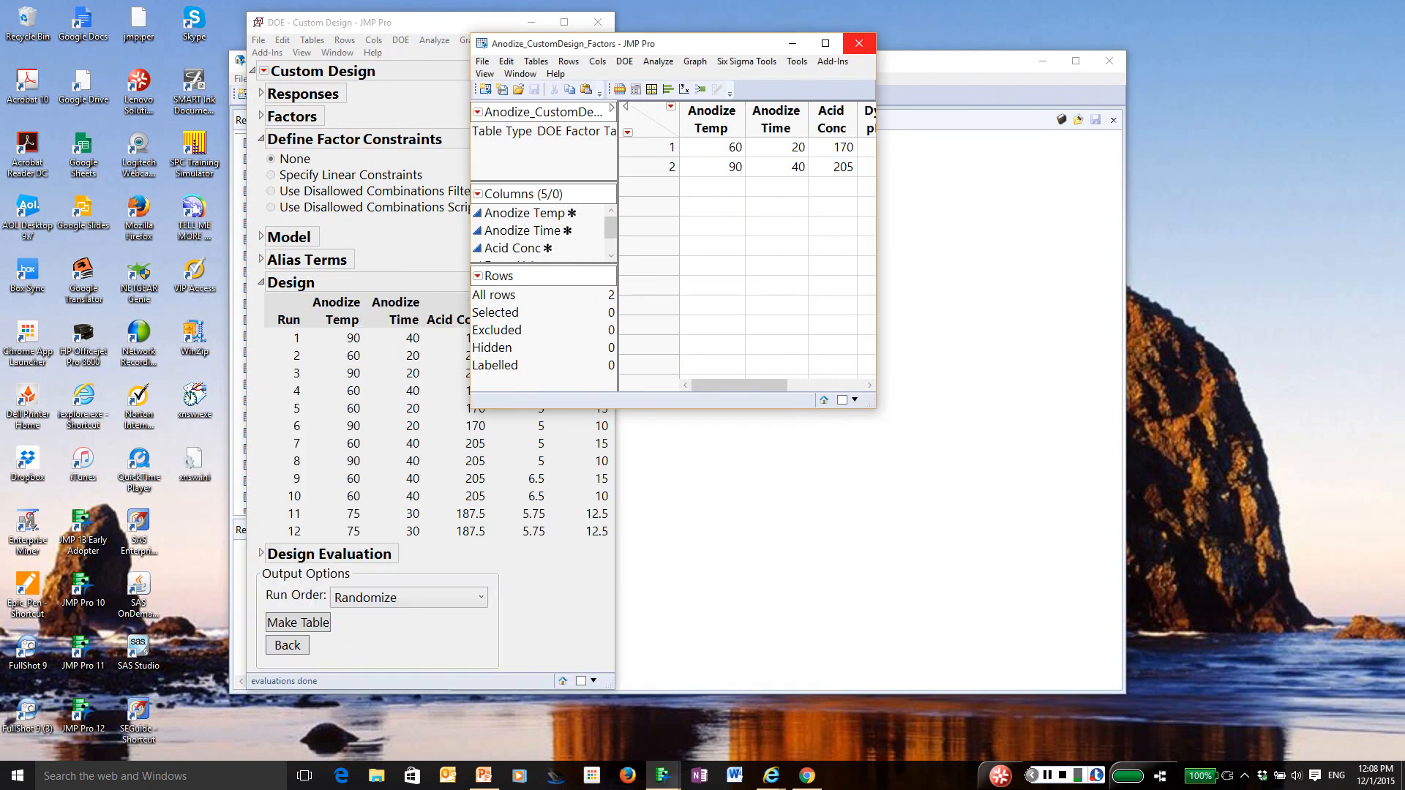
- Close the factors data table and output the design to a data table with randomized run order, closing the design window
{"action": "left_click", "coordinate": [859, 43]}
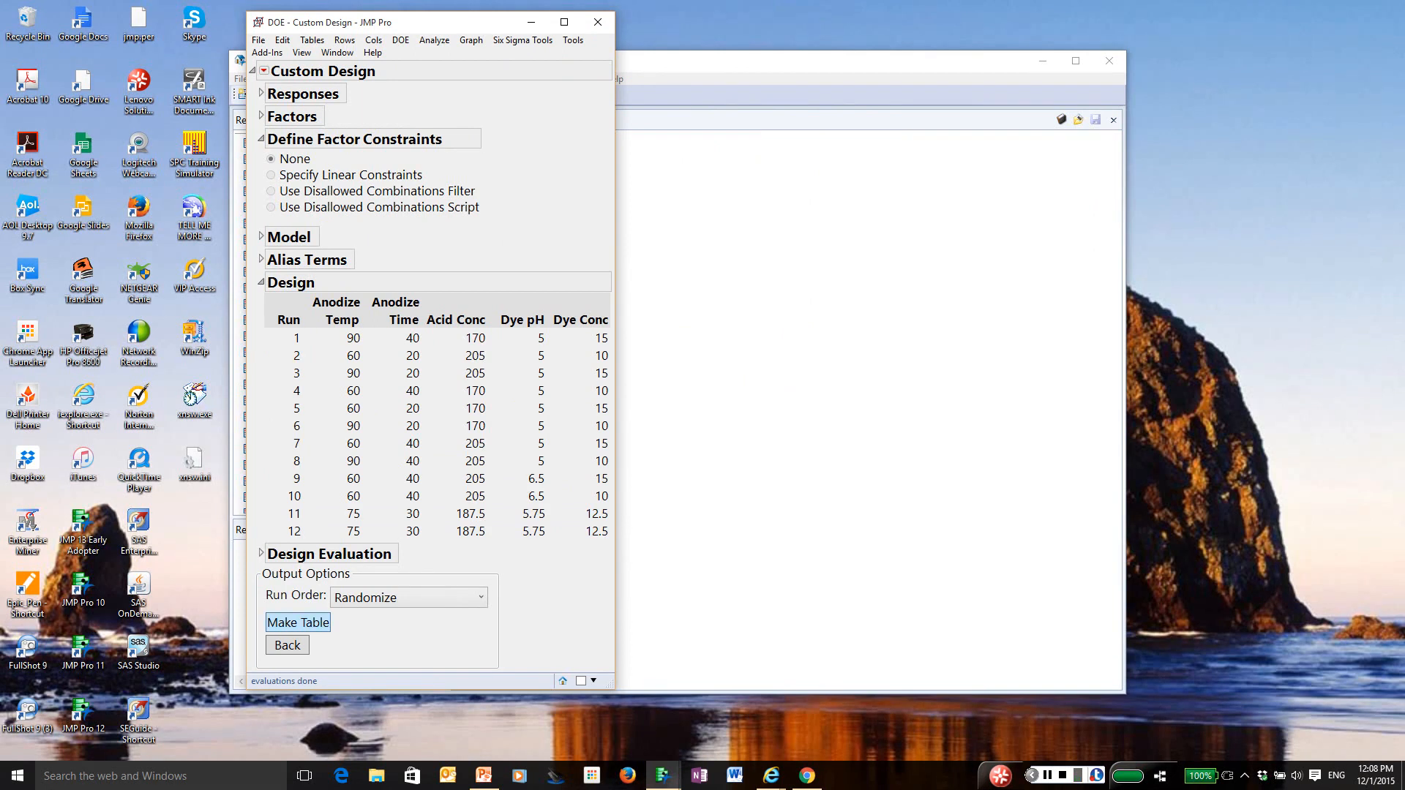
{"action": "left_click", "coordinate": [298, 623]}
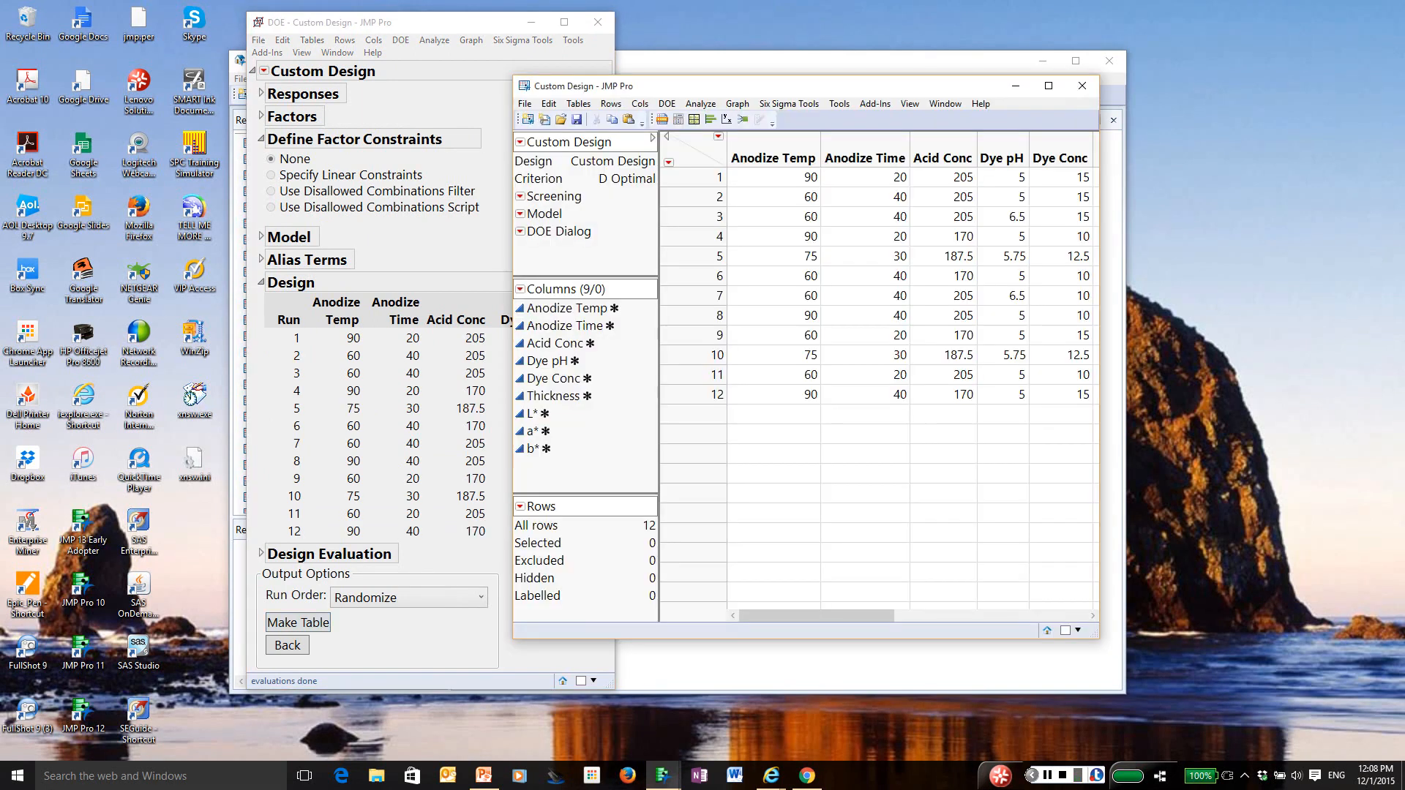
{"action": "left_click_drag", "start_coordinate": [762, 85], "coordinate": [560, 78]}
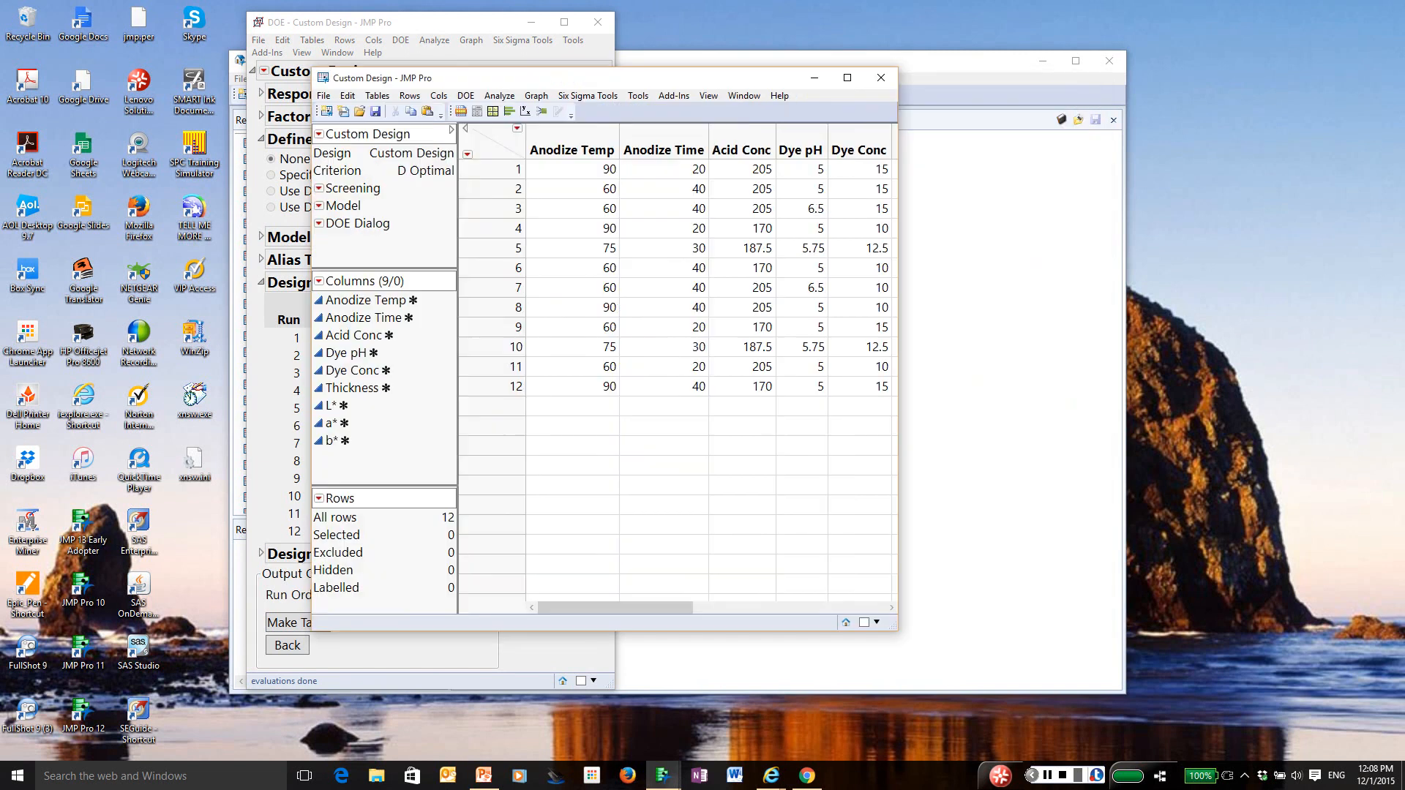
{"action": "left_click", "coordinate": [598, 22]}
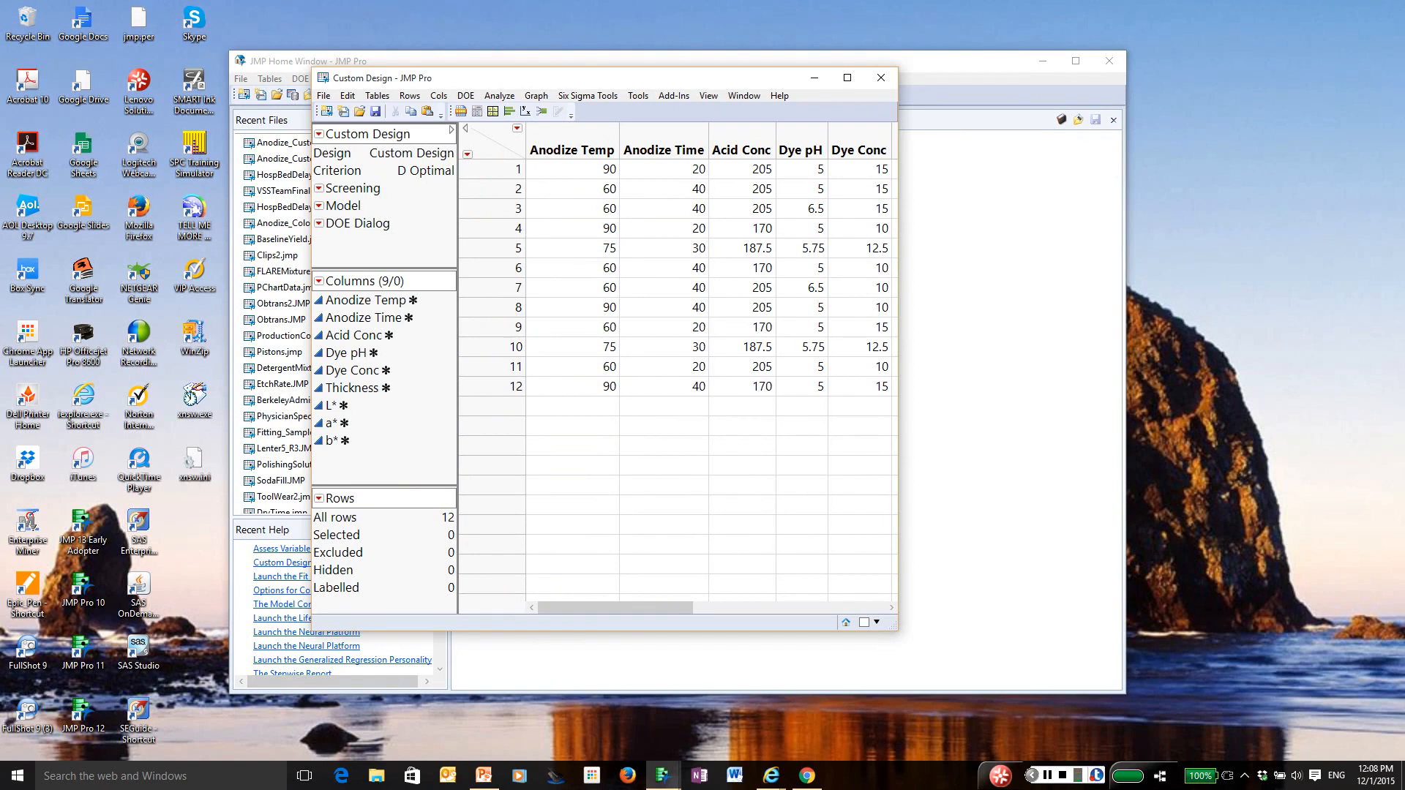
- Run the design table's saved Model script to review the responses and model effects, and close the model specification
{"action": "right_click", "coordinate": [331, 206]}
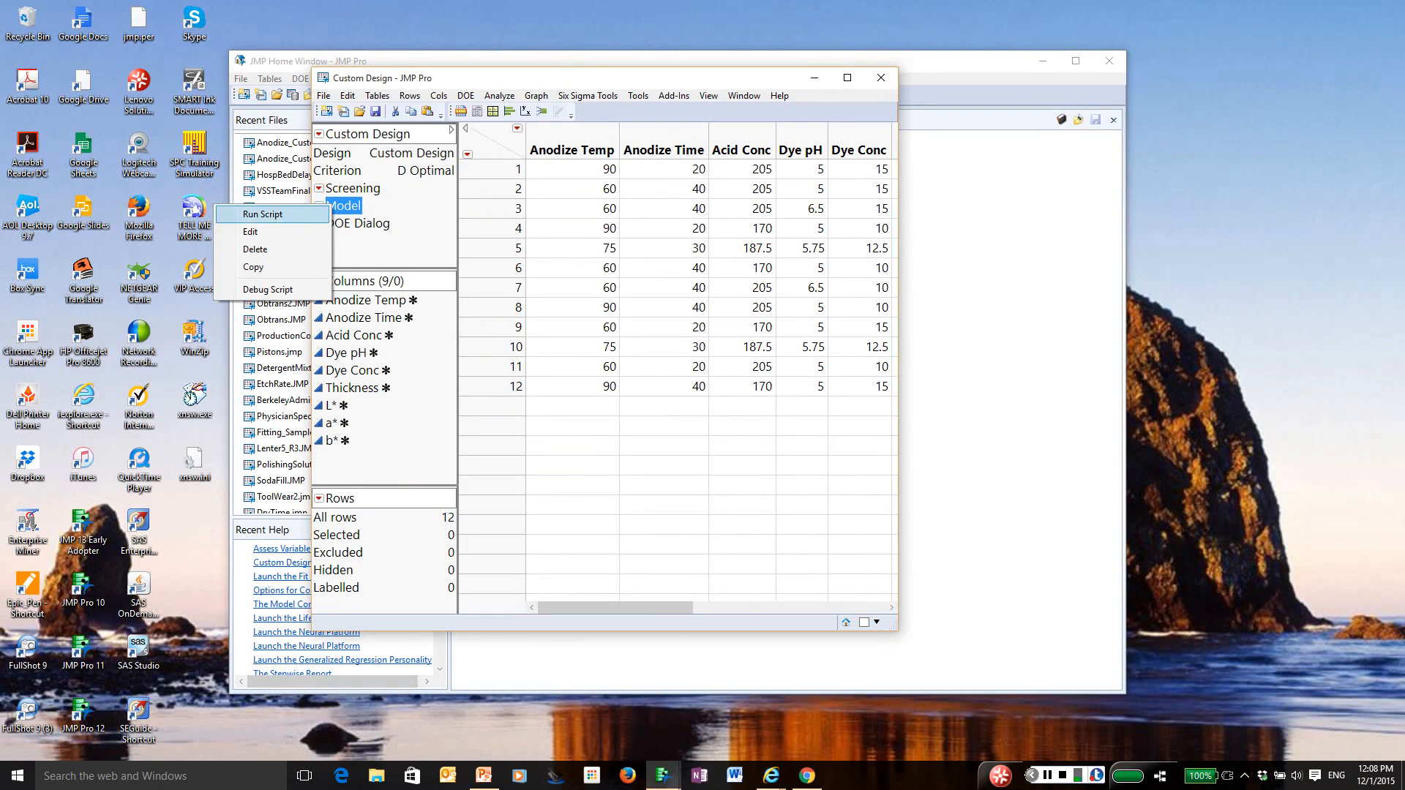
{"action": "left_click", "coordinate": [262, 214]}
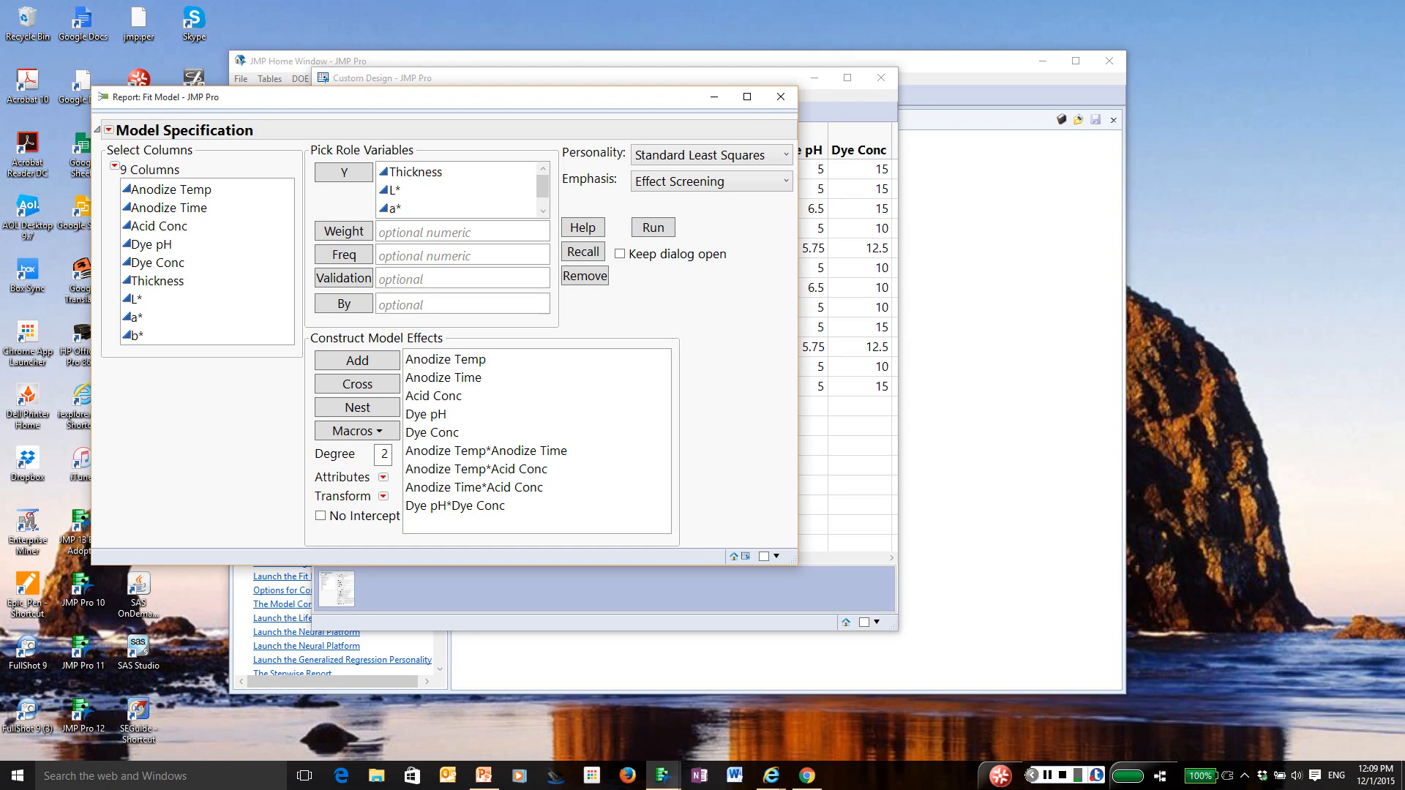
{"action": "left_click", "coordinate": [781, 96]}
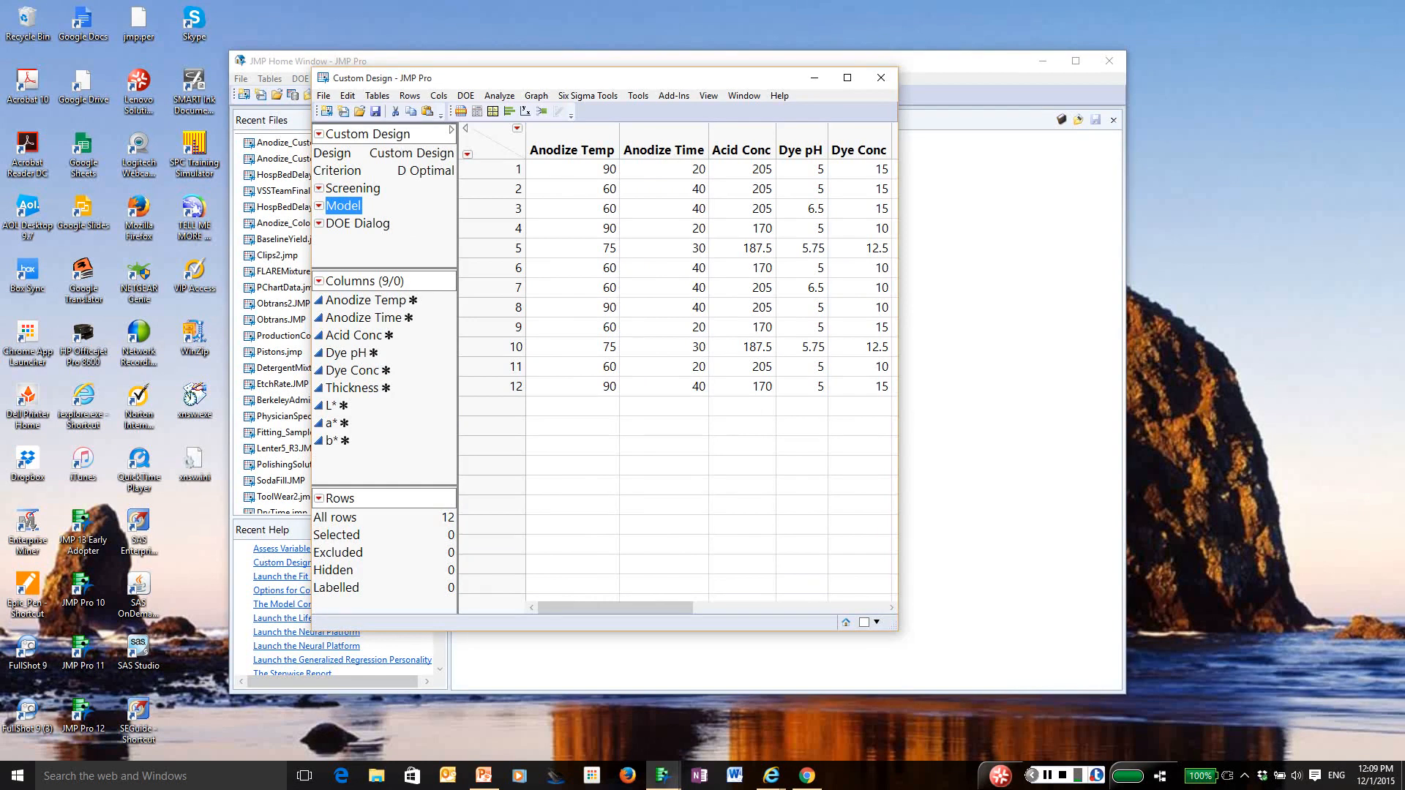
- Run the table's DOE Dialog script, go back to the design's factor and model settings to review them, and close the dialog
{"action": "left_click", "coordinate": [388, 249]}
{"action": "left_click", "coordinate": [358, 224]}
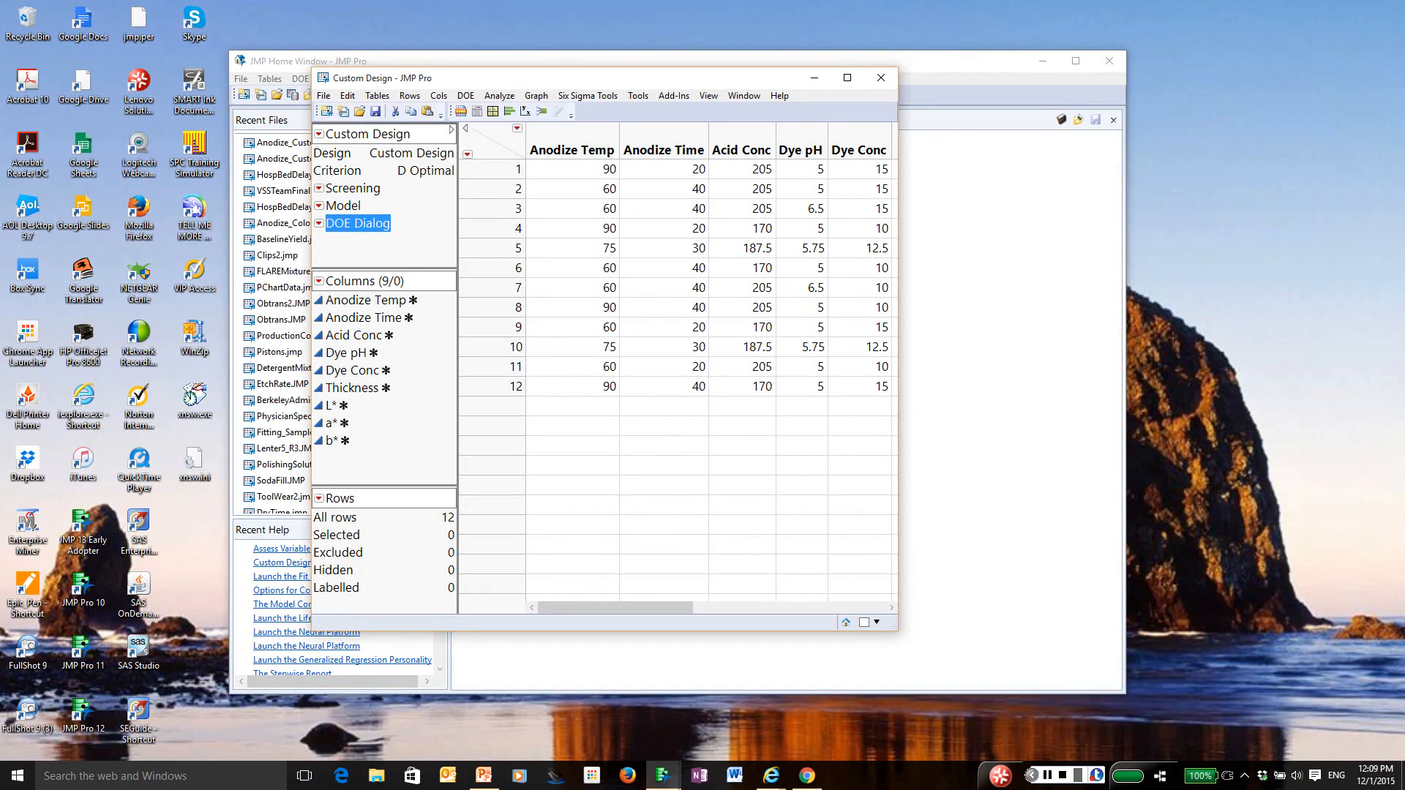
{"action": "left_click", "coordinate": [320, 224]}
{"action": "key", "text": "Escape"}
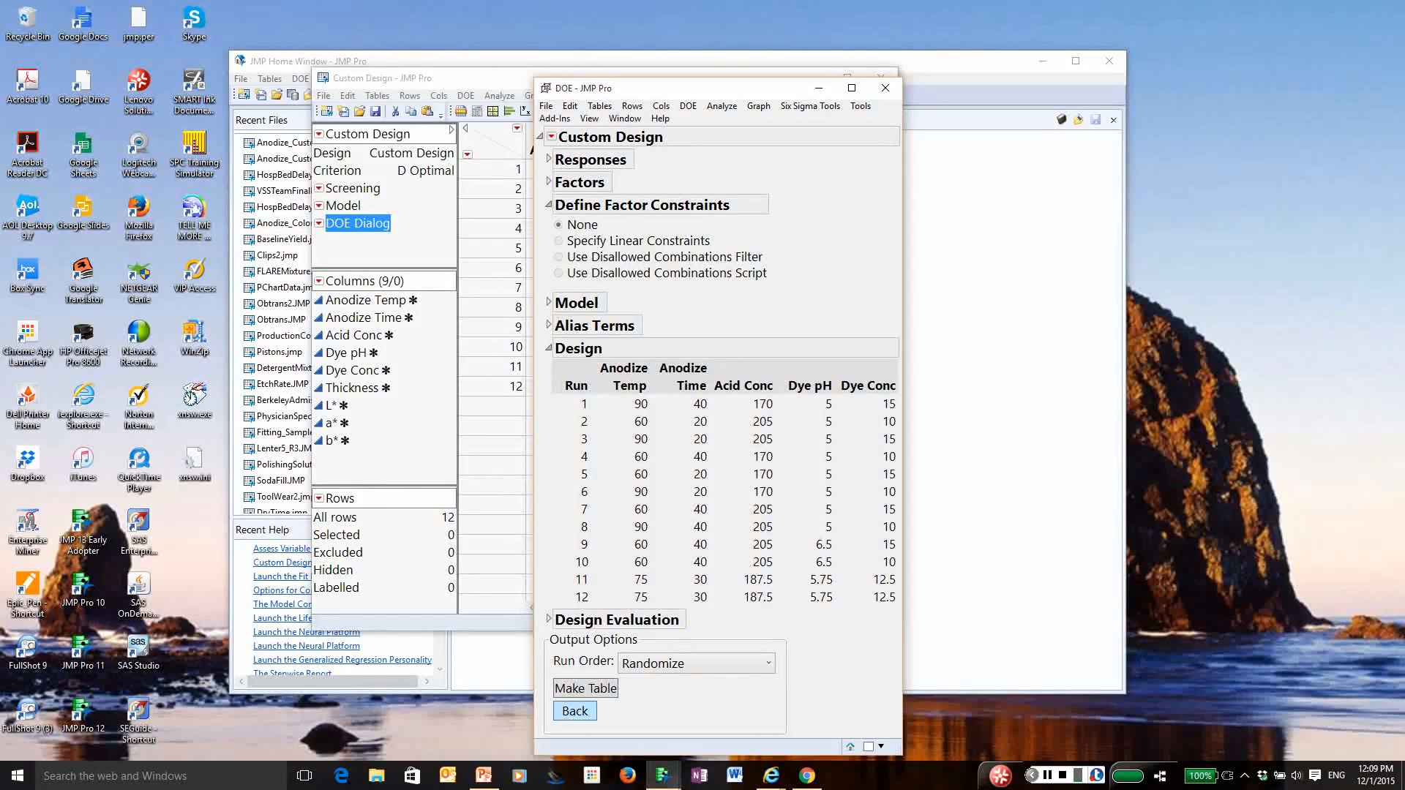
{"action": "left_click", "coordinate": [576, 711]}
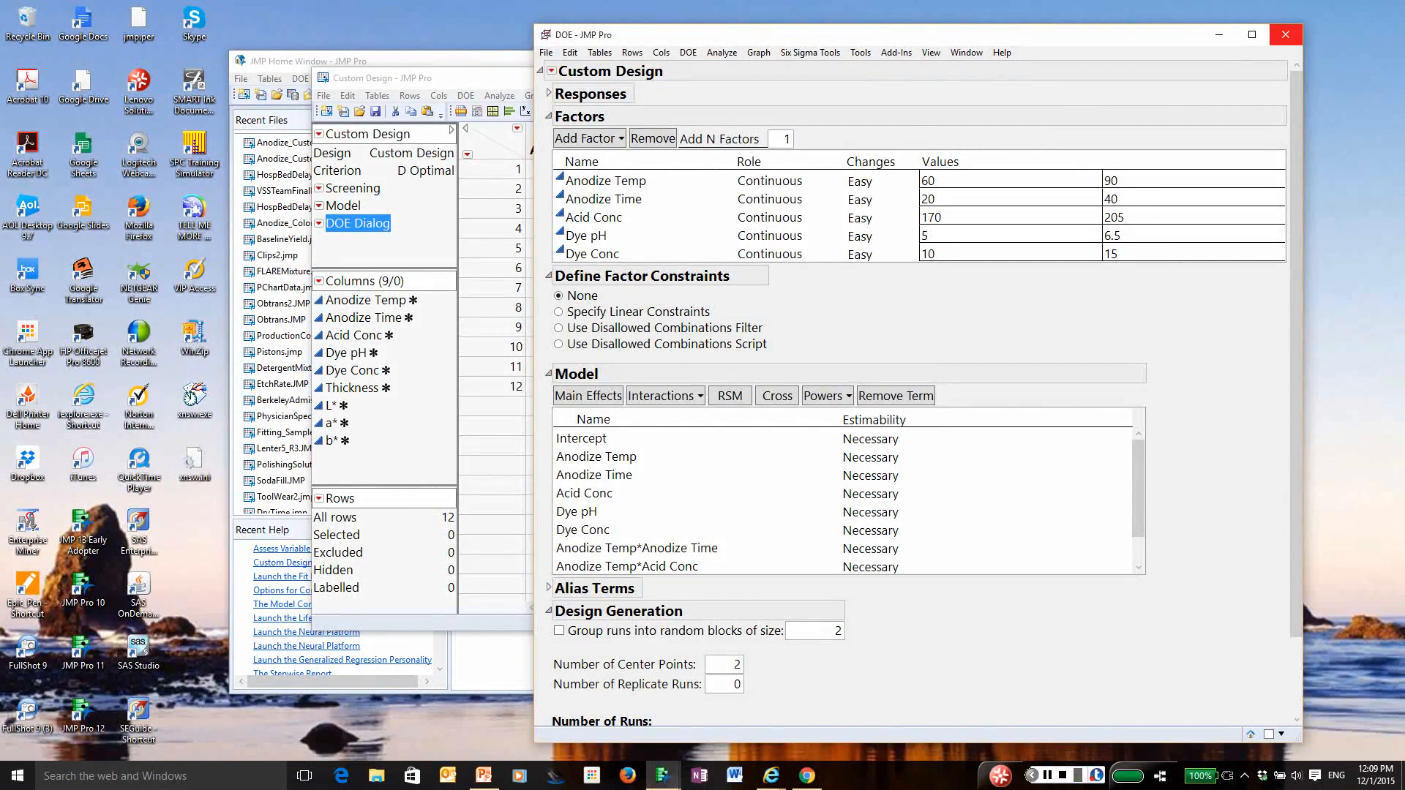
{"action": "left_click", "coordinate": [1285, 34]}
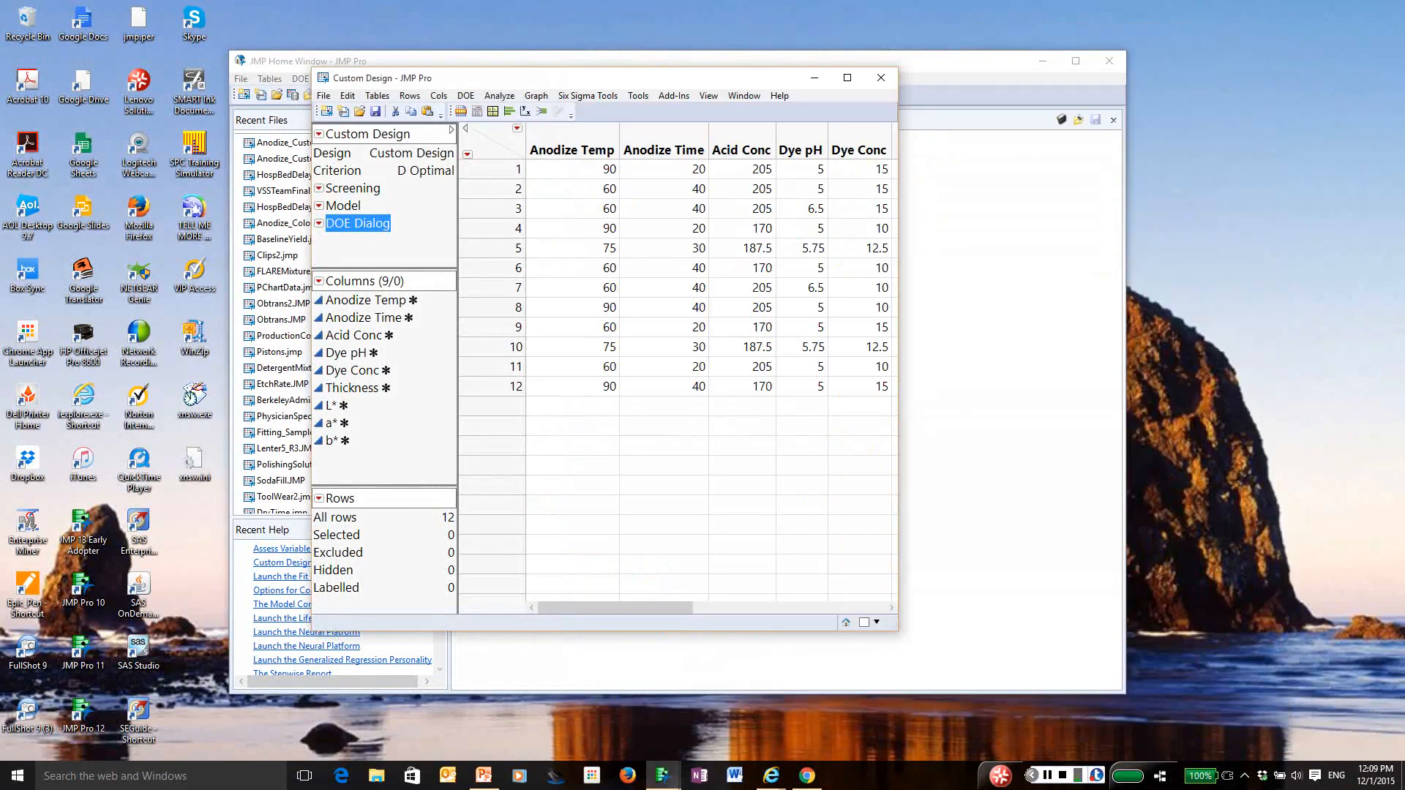
- Close the Custom Design data table without saving changes
{"action": "left_click", "coordinate": [396, 249]}
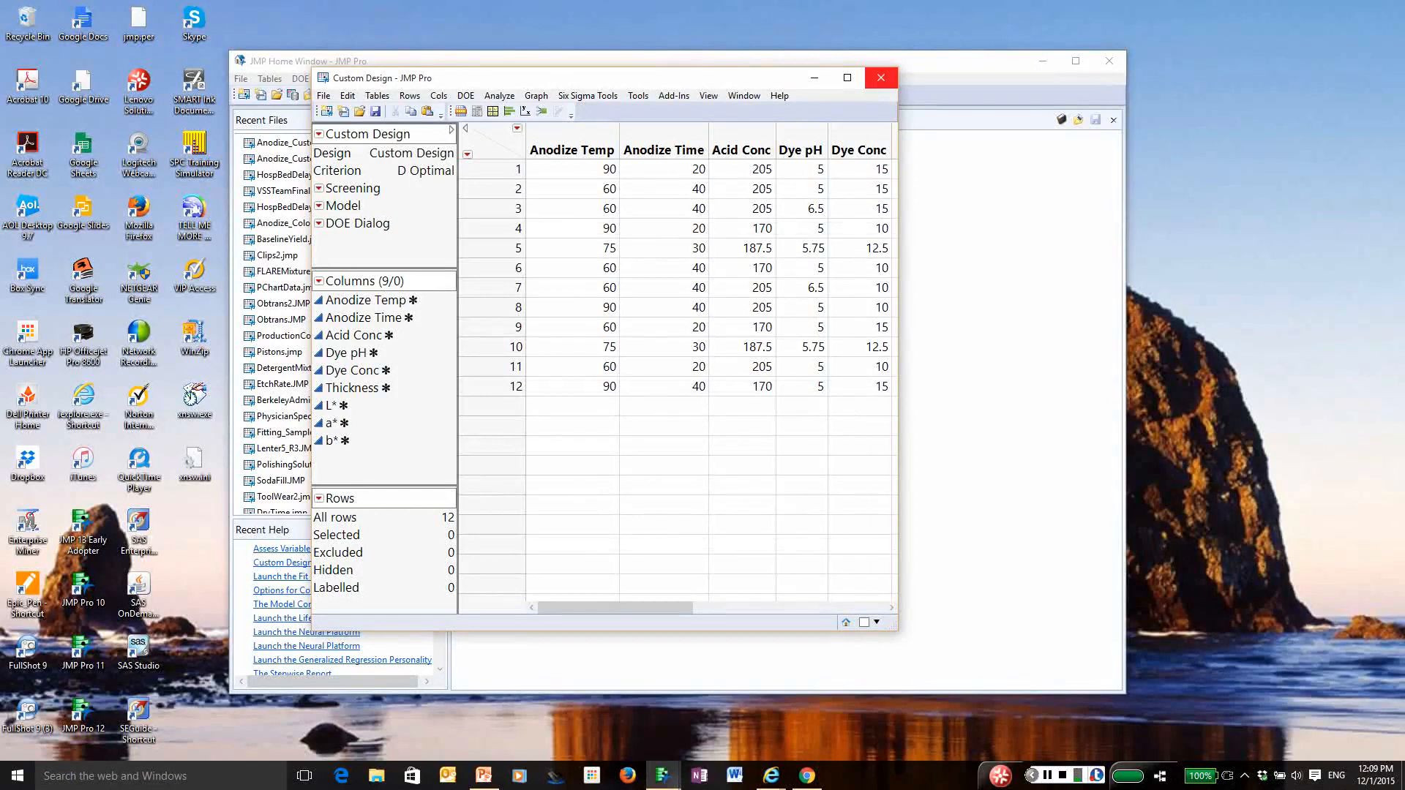
{"action": "left_click", "coordinate": [882, 78]}
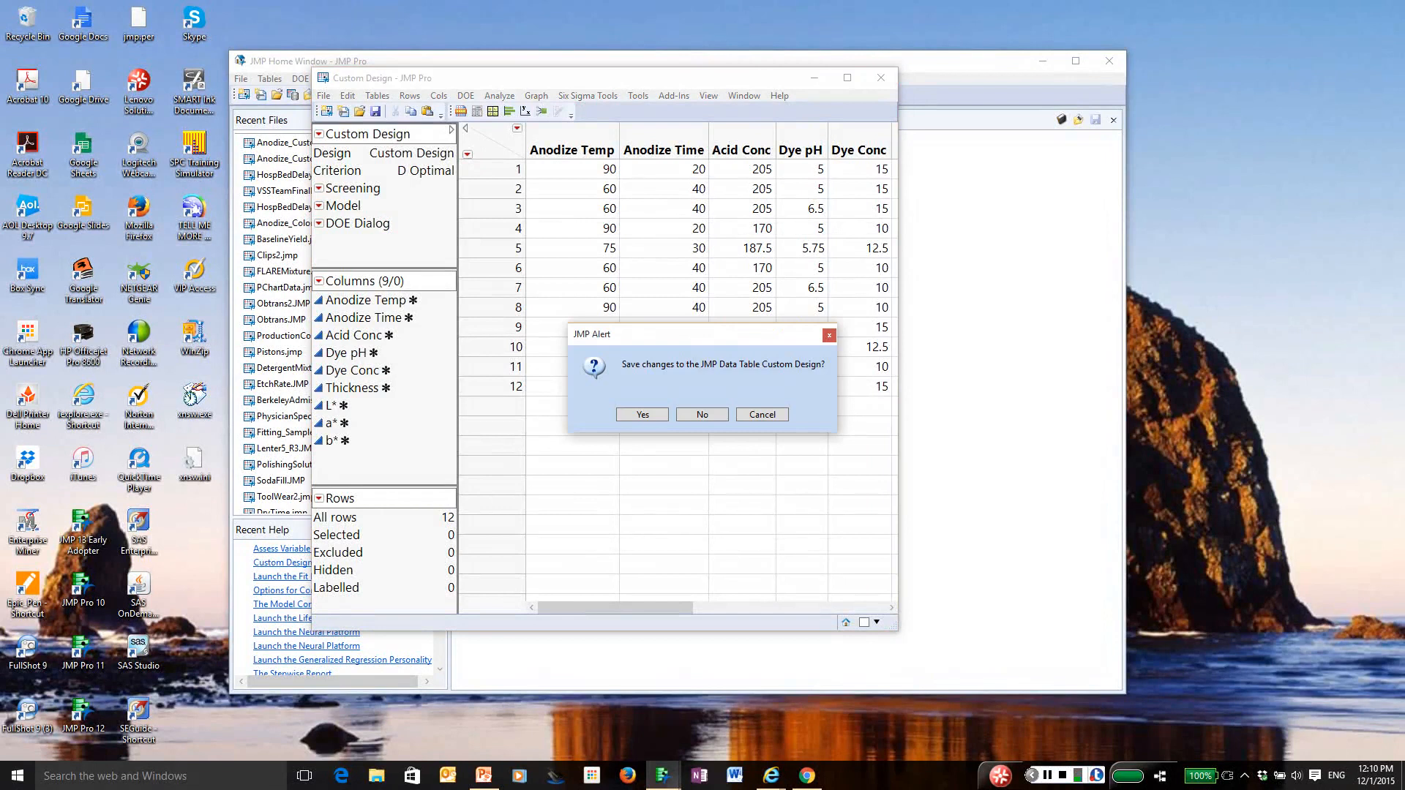
{"action": "left_click", "coordinate": [702, 415]}
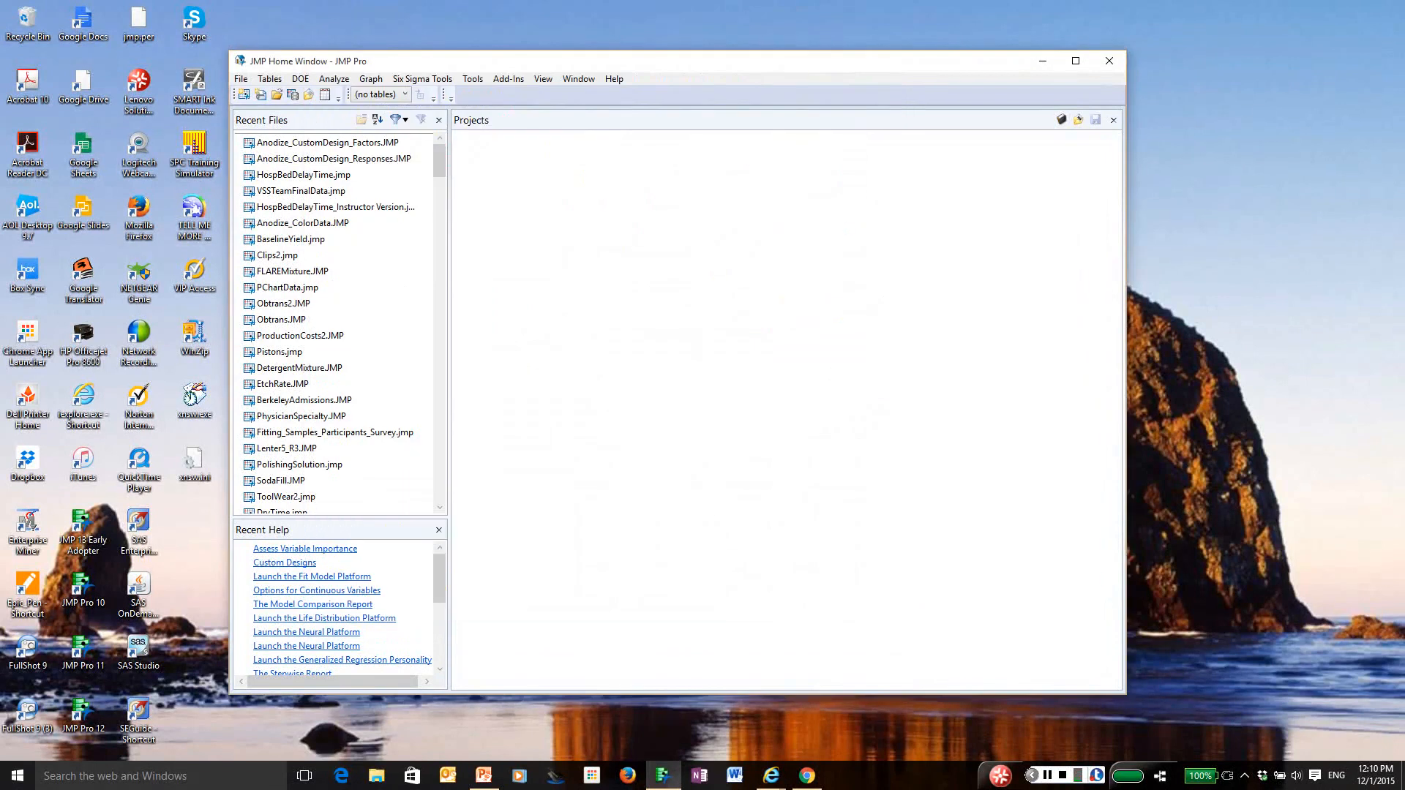